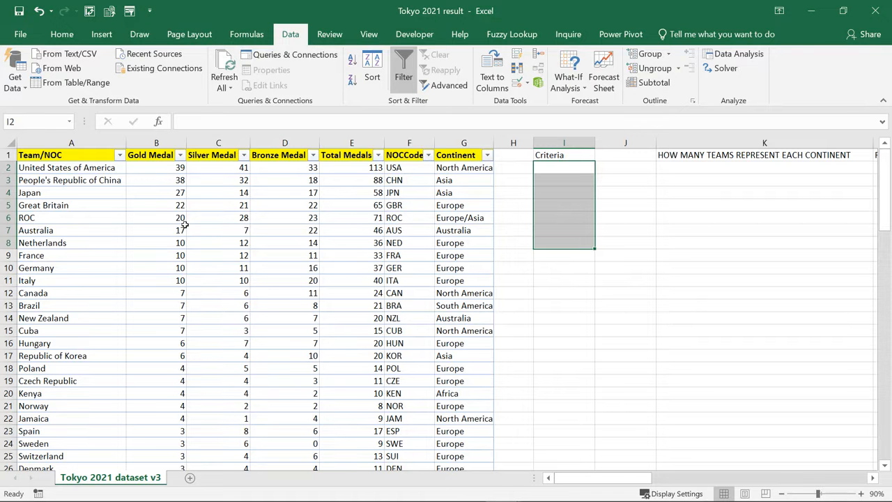
Count the African teams by filtering the Continent column to Africa and selecting their names, and clear the filter at the end.
{"action": "left_click", "coordinate": [688, 157]}
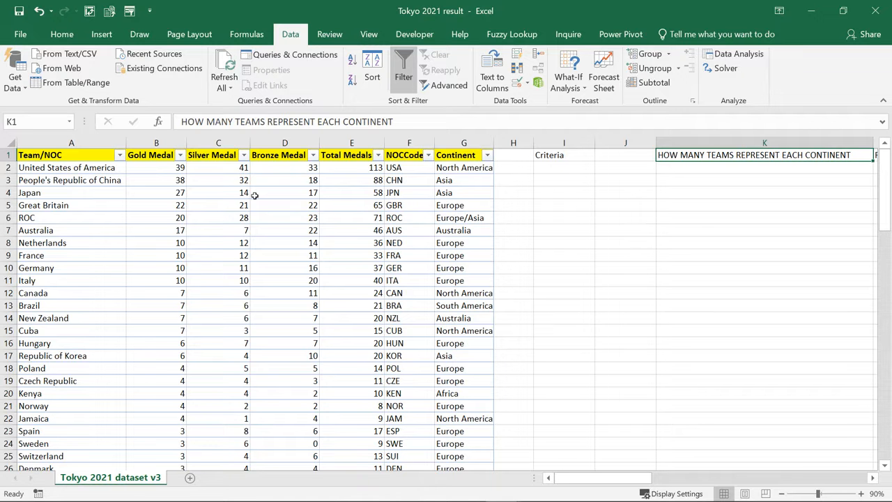
{"action": "left_click", "coordinate": [466, 168]}
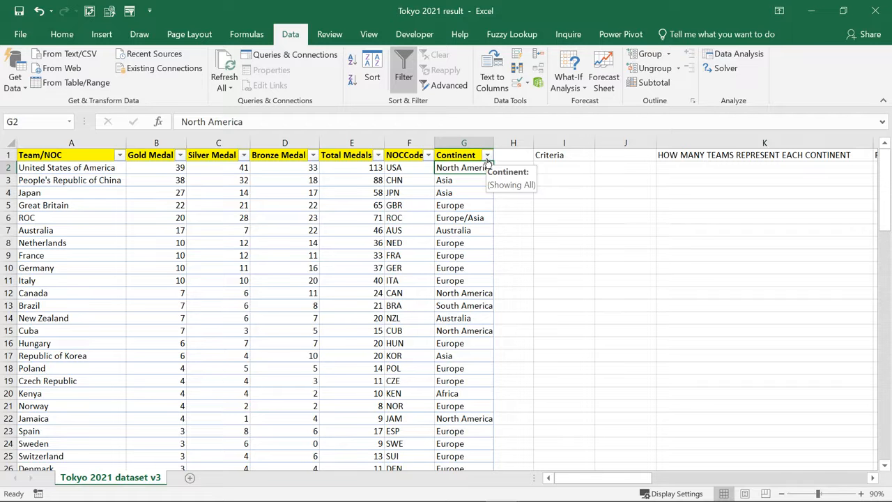
{"action": "left_click", "coordinate": [488, 155]}
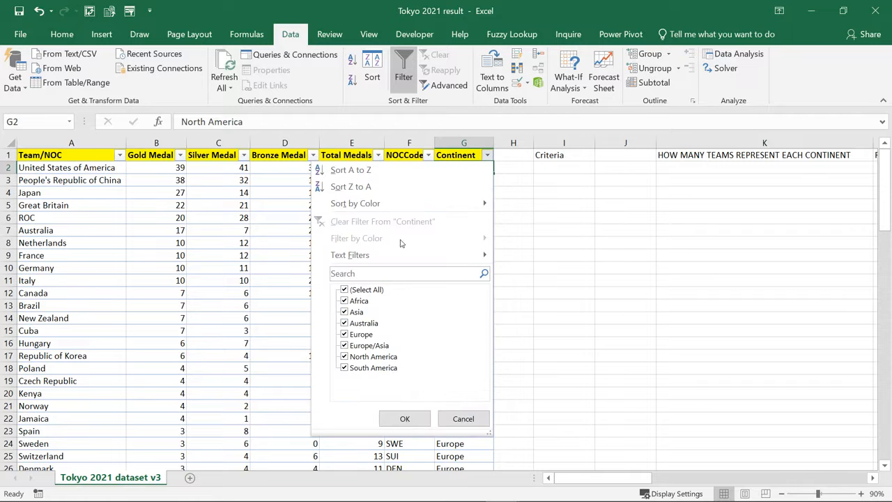
{"action": "left_click", "coordinate": [368, 292]}
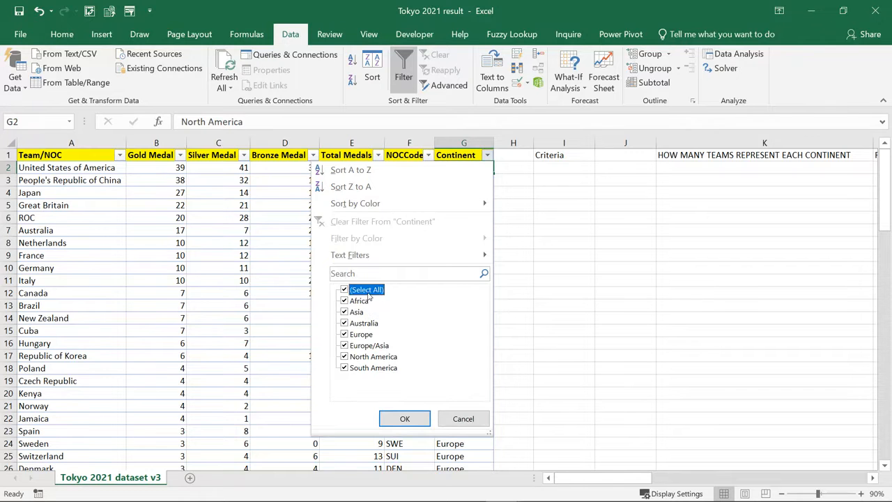
{"action": "left_click", "coordinate": [367, 289]}
{"action": "left_click", "coordinate": [358, 300]}
{"action": "left_click", "coordinate": [395, 412]}
{"action": "left_click_drag", "start_coordinate": [79, 170], "coordinate": [74, 330]}
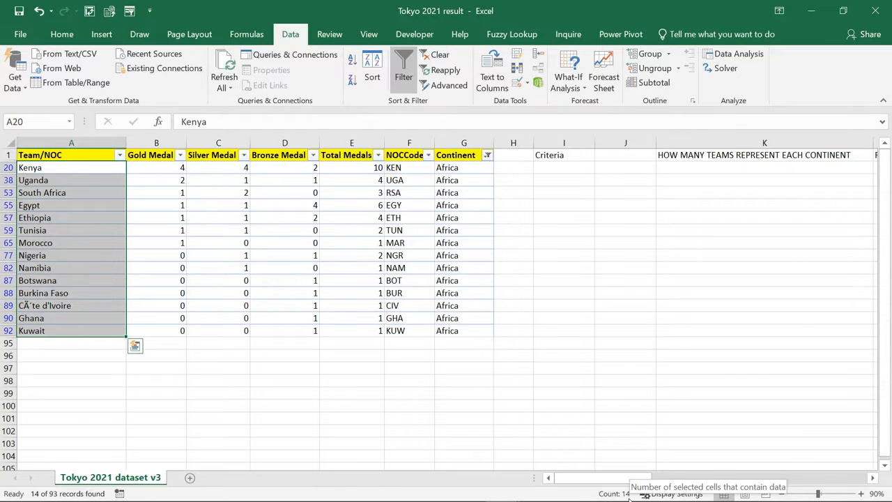
{"action": "left_click", "coordinate": [486, 154]}
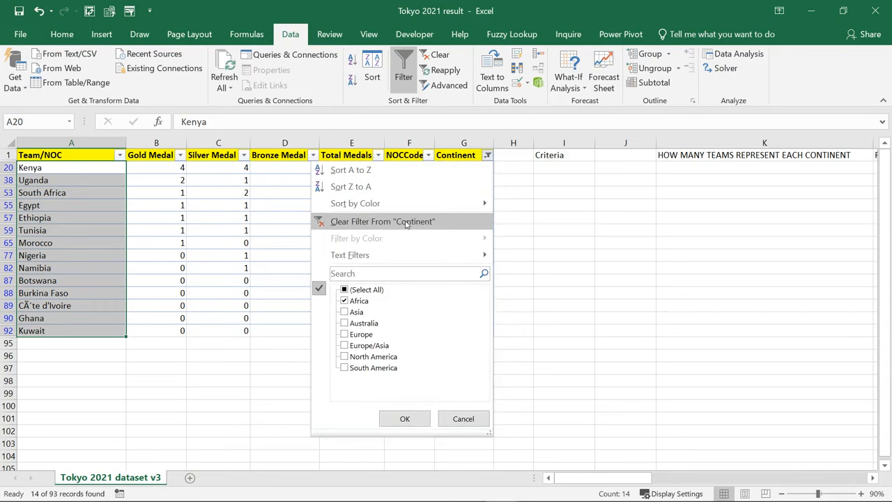
{"action": "left_click", "coordinate": [407, 222]}
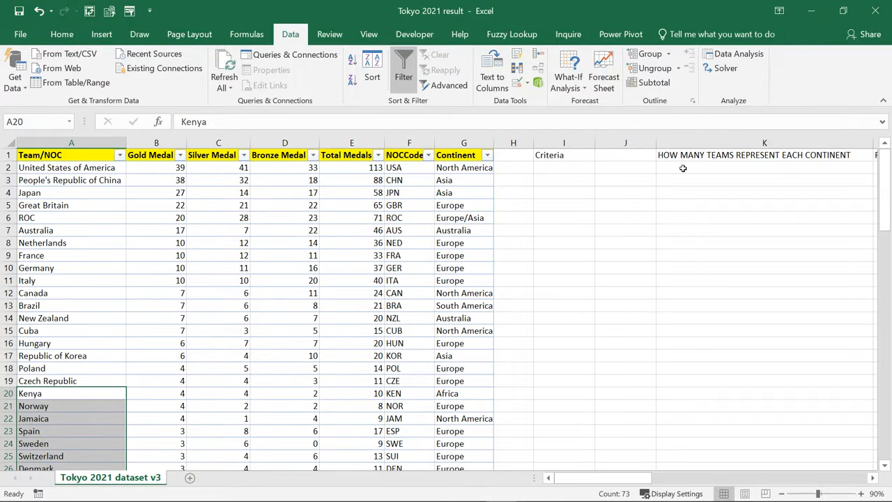
Copy the continent values in G2:G94 and paste them as values under the Criteria heading, starting at I2.
{"action": "left_click", "coordinate": [564, 170]}
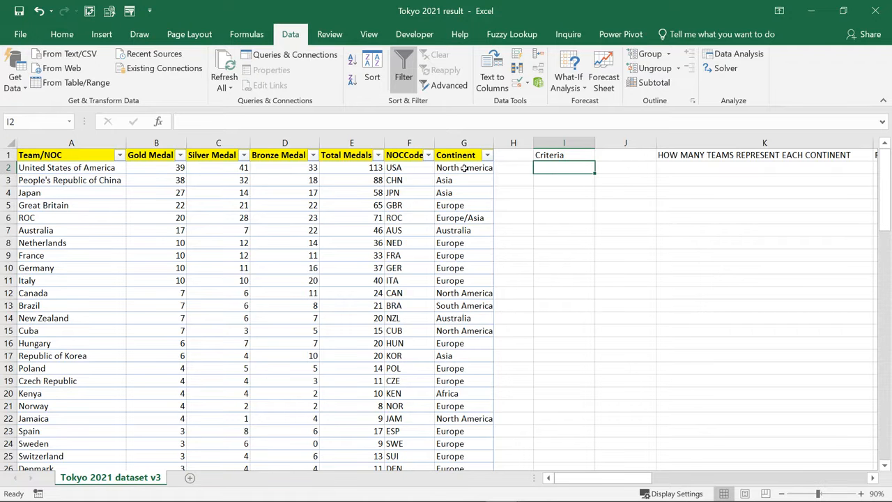
{"action": "left_click_drag", "start_coordinate": [464, 168], "coordinate": [466, 413]}
{"action": "right_click", "coordinate": [471, 245]}
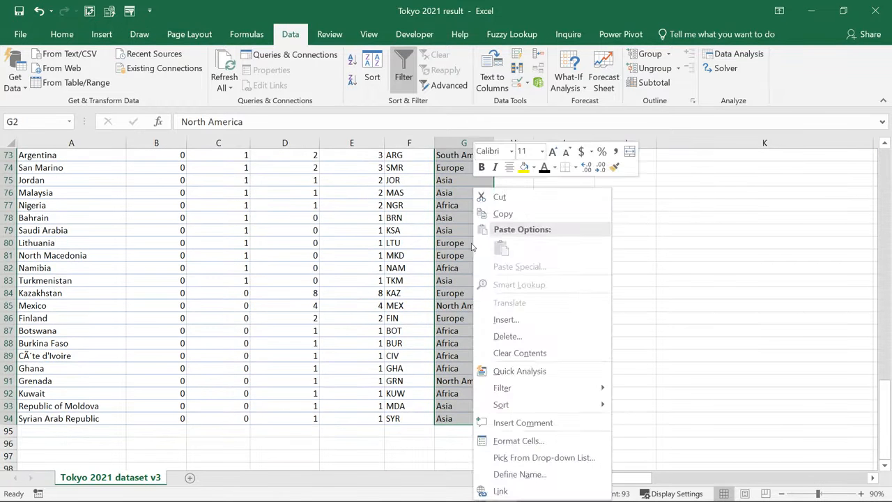
{"action": "left_click", "coordinate": [506, 216]}
{"action": "scroll", "coordinate": [558, 165], "scroll_direction": "down", "scroll_amount": 1}
{"action": "scroll", "coordinate": [558, 165], "scroll_direction": "up", "scroll_amount": 1}
{"action": "left_click", "coordinate": [557, 166]}
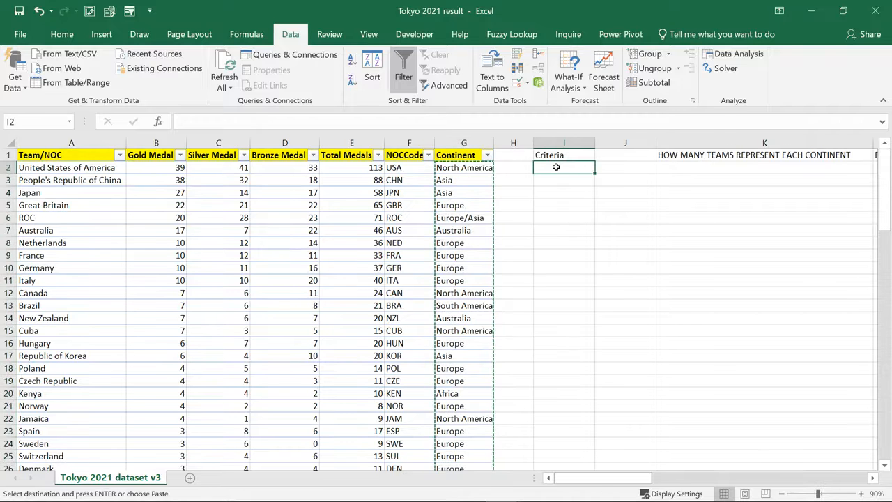
{"action": "right_click", "coordinate": [556, 166]}
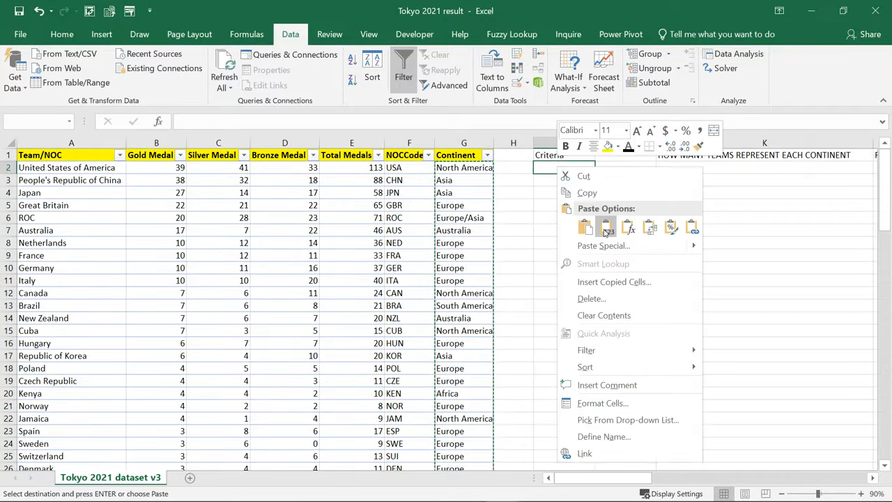
{"action": "left_click", "coordinate": [603, 227]}
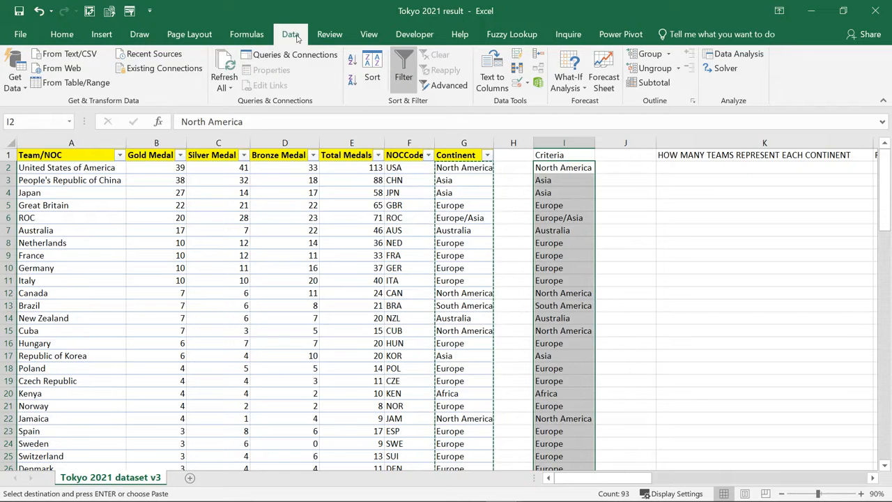
Remove the duplicates from the pasted continents in column I and select the remaining list I2:I8.
{"action": "left_click", "coordinate": [519, 68]}
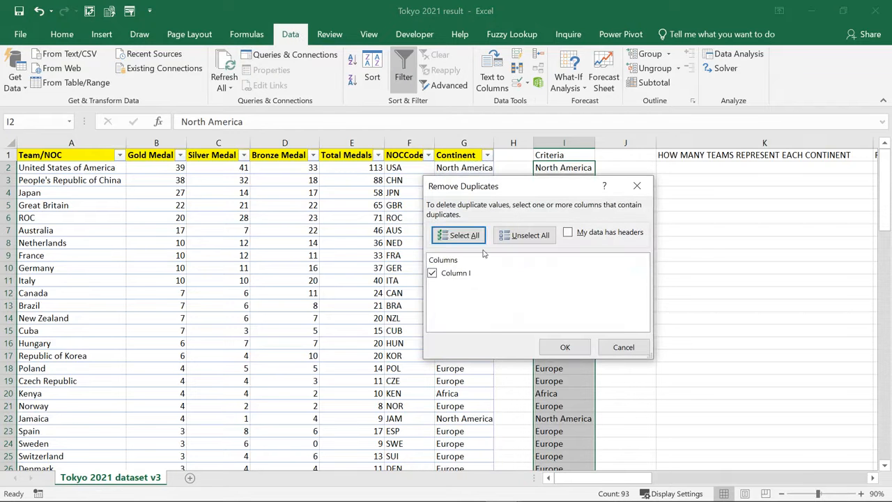
{"action": "left_click", "coordinate": [431, 273]}
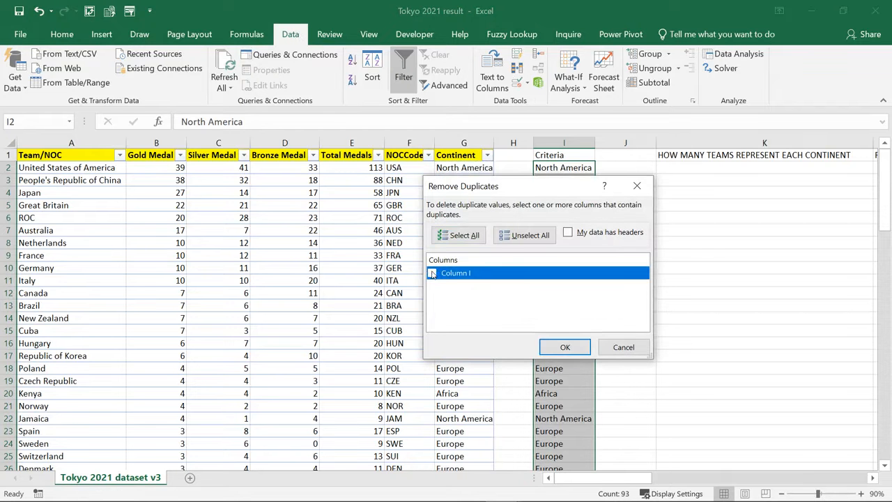
{"action": "left_click", "coordinate": [564, 347]}
{"action": "left_click", "coordinate": [471, 295]}
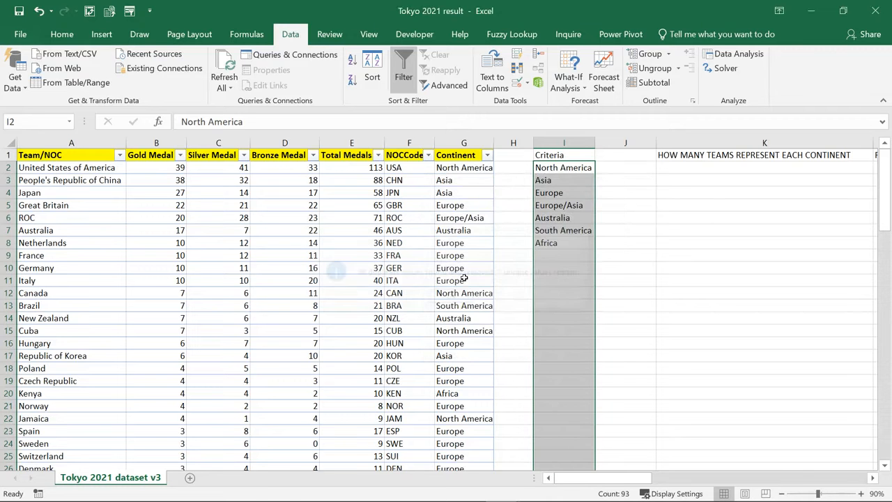
{"action": "left_click_drag", "start_coordinate": [561, 167], "coordinate": [561, 242]}
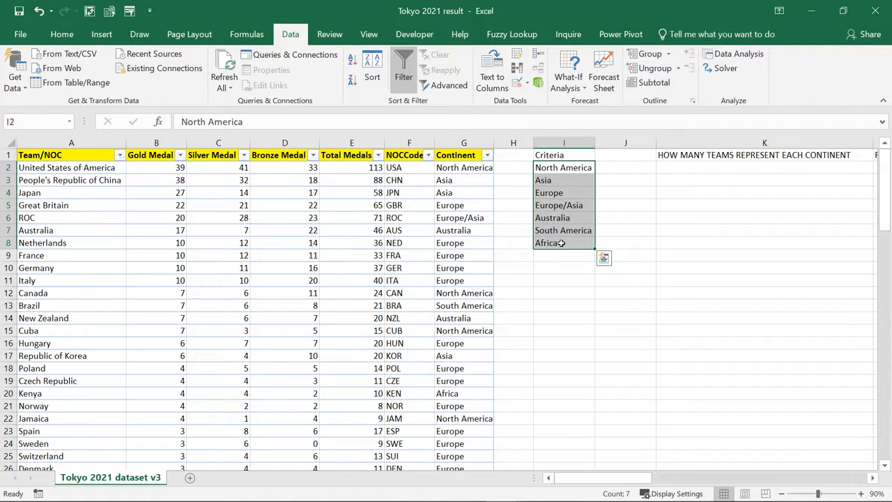
Enter the formula =COUNTIF($G$2:$G$94,$I$2:$I$8) in K2 to count the teams per continent.
{"action": "left_click", "coordinate": [679, 165]}
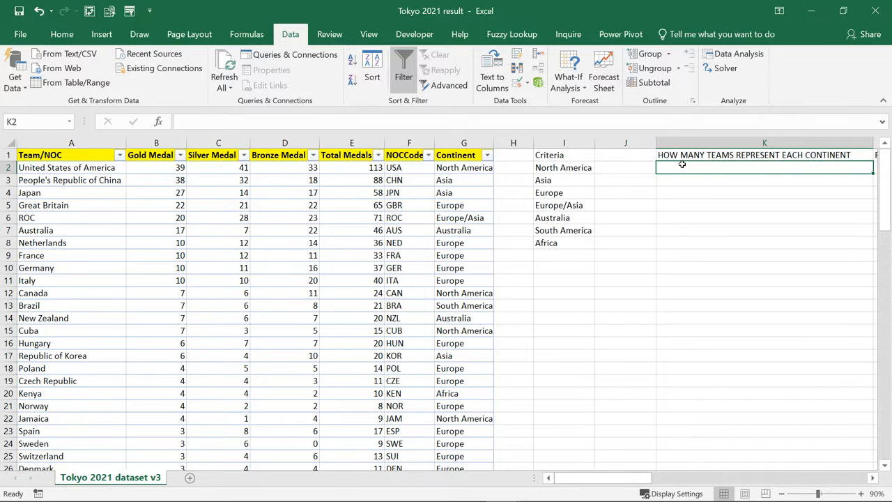
{"action": "type", "text": "="}
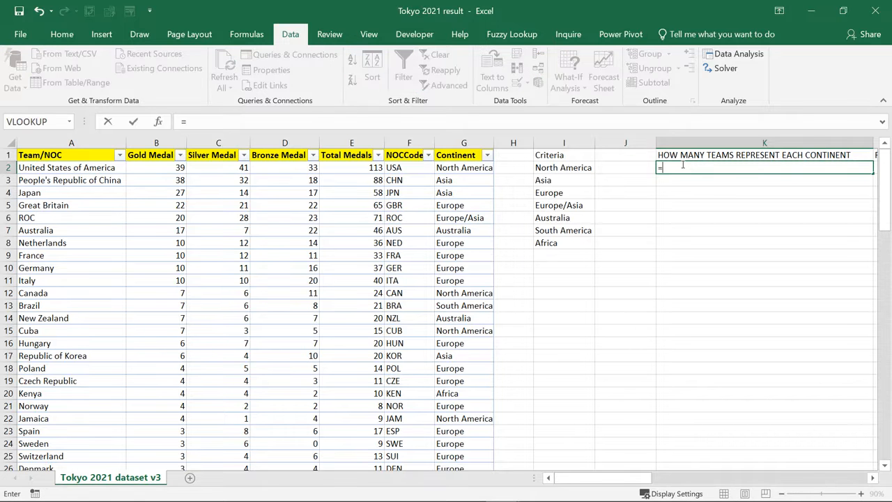
{"action": "type", "text": "COUNTIF"}
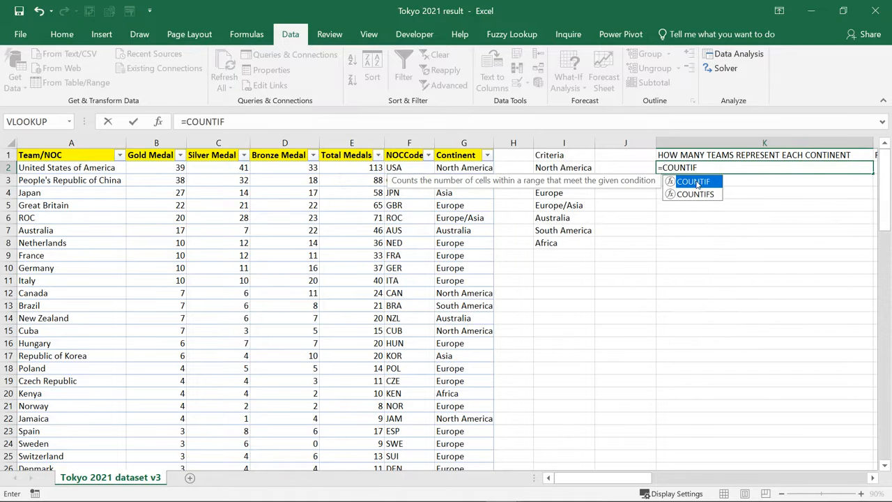
{"action": "double_click", "coordinate": [696, 182]}
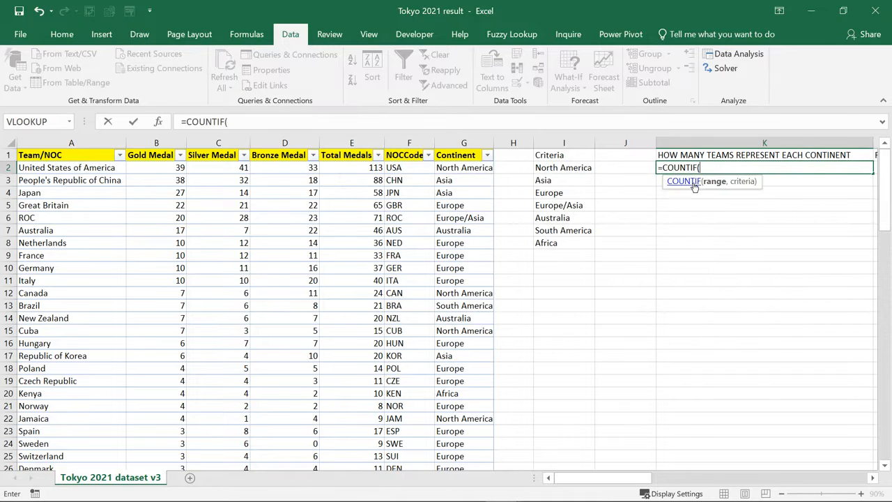
{"action": "left_click_drag", "start_coordinate": [482, 168], "coordinate": [462, 437]}
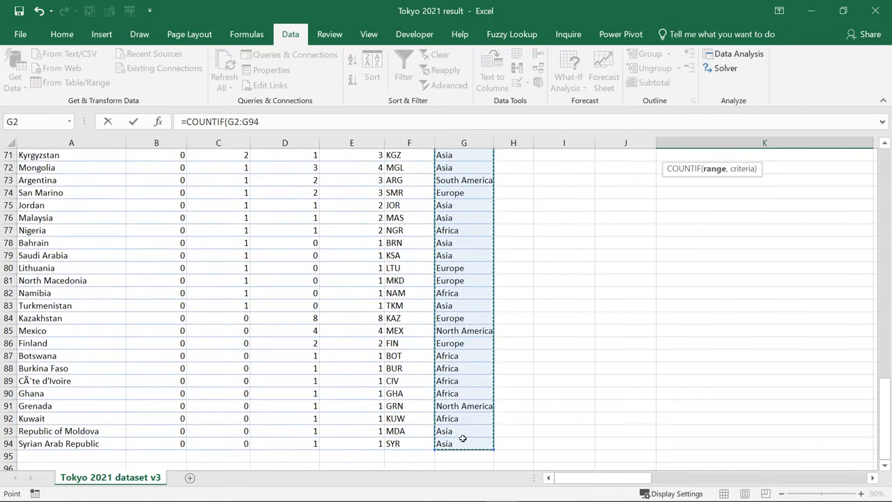
{"action": "left_click_drag", "start_coordinate": [886, 397], "coordinate": [886, 160]}
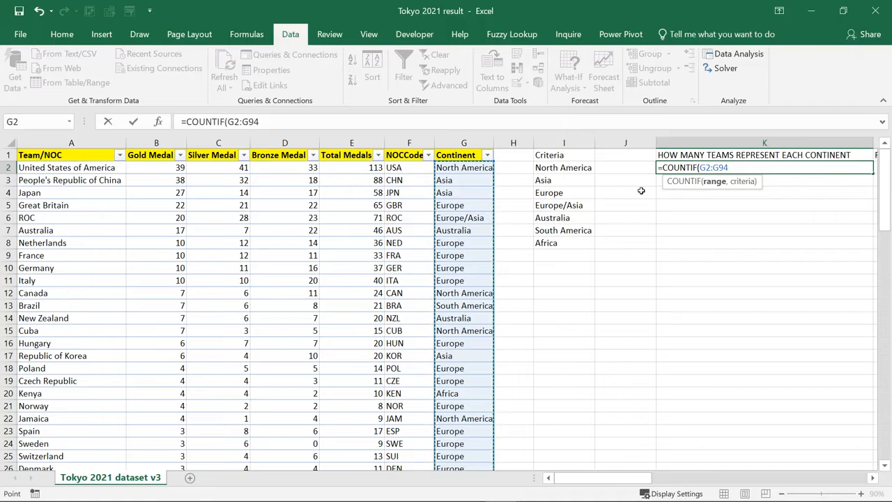
{"action": "key", "text": "F4"}
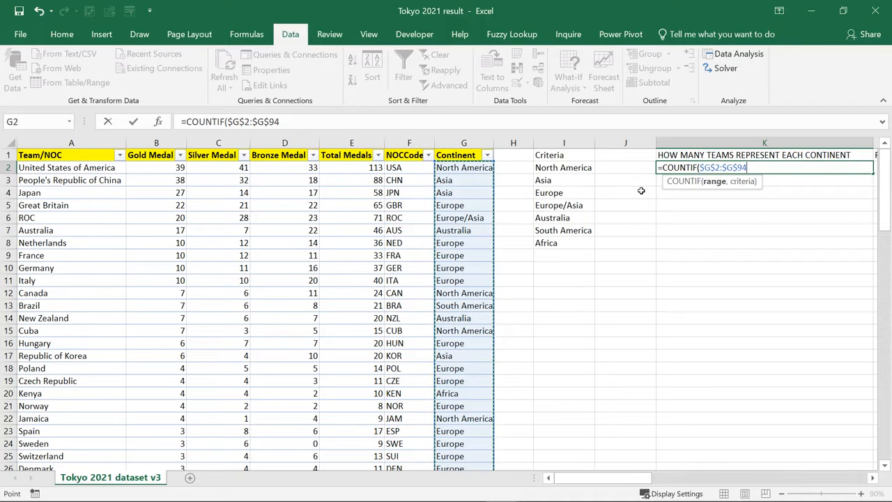
{"action": "type", "text": ","}
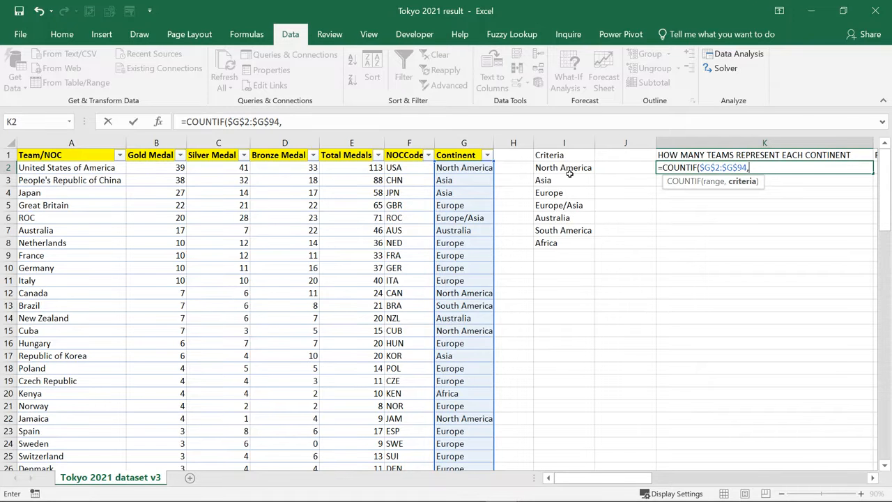
{"action": "left_click_drag", "start_coordinate": [571, 169], "coordinate": [569, 243]}
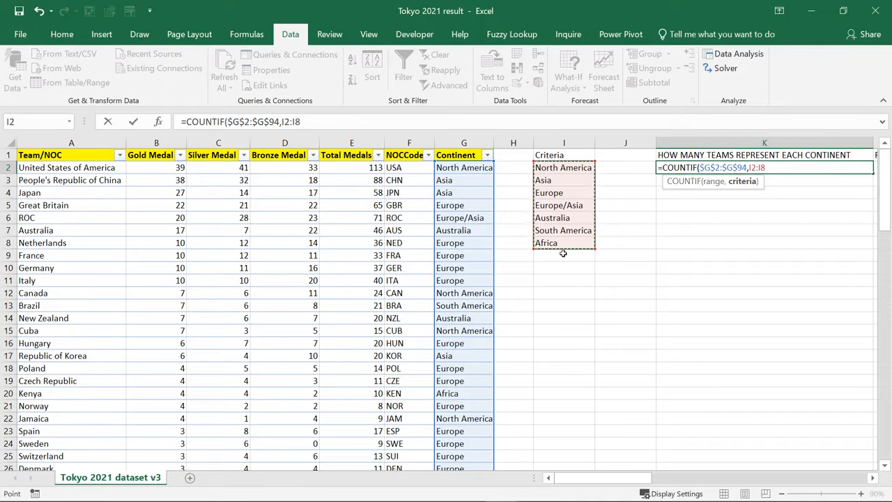
{"action": "key", "text": "F4"}
{"action": "type", "text": ")"}
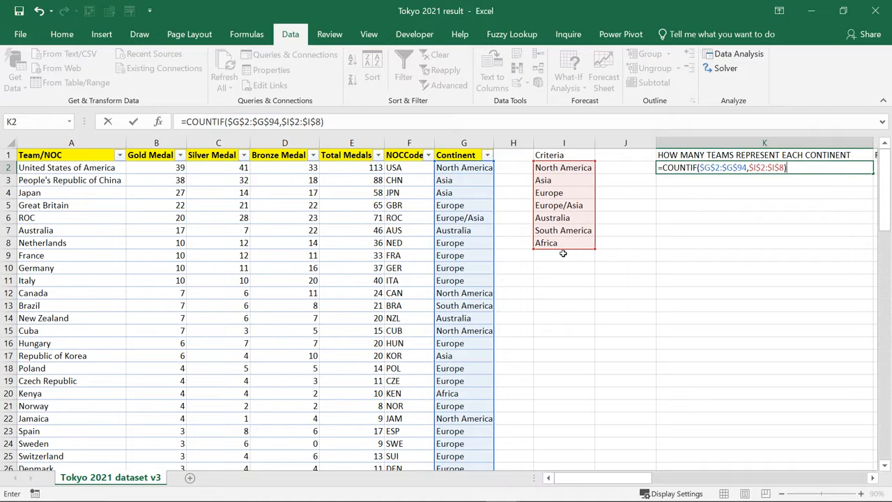
{"action": "key", "text": "Return"}
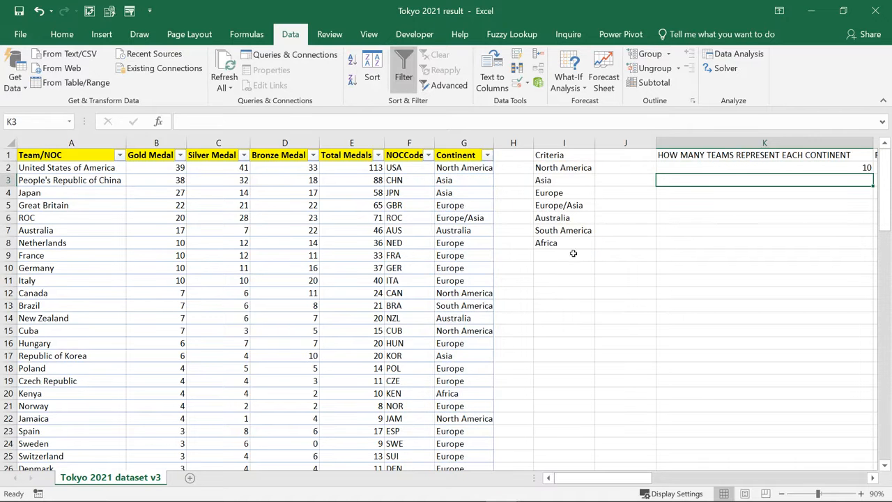
Fill the COUNTIF formula from K2 down to K8 and check the formulas in K2, K3 and K4.
{"action": "left_click", "coordinate": [872, 478]}
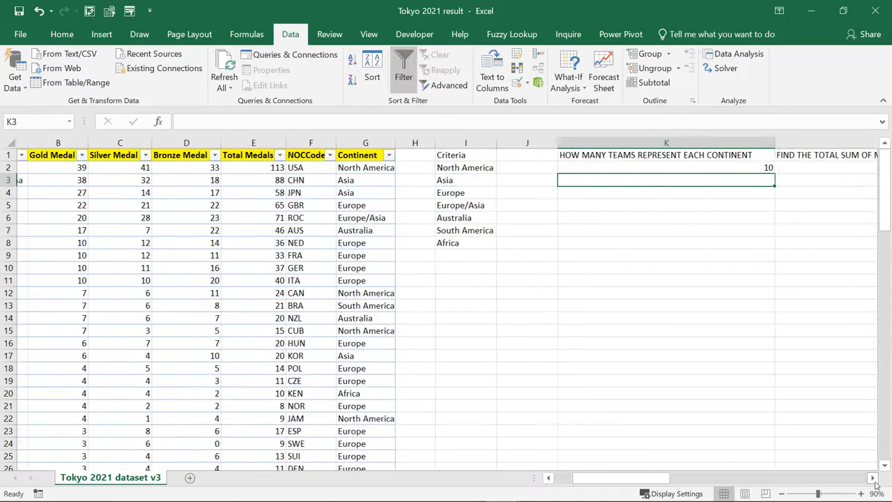
{"action": "left_click", "coordinate": [749, 167]}
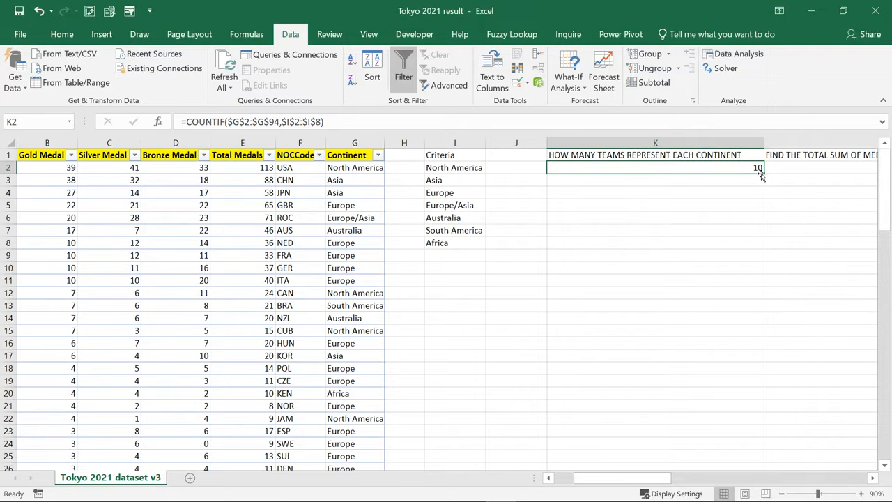
{"action": "left_click_drag", "start_coordinate": [762, 173], "coordinate": [758, 245]}
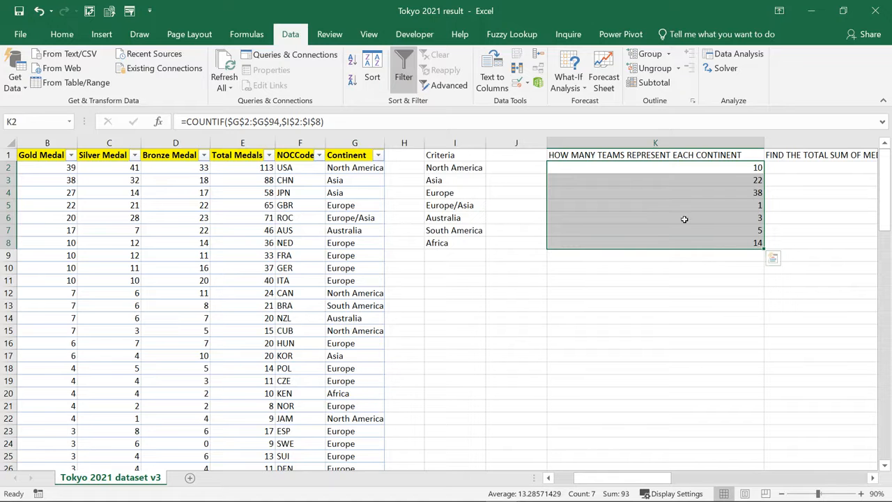
{"action": "left_click", "coordinate": [738, 170]}
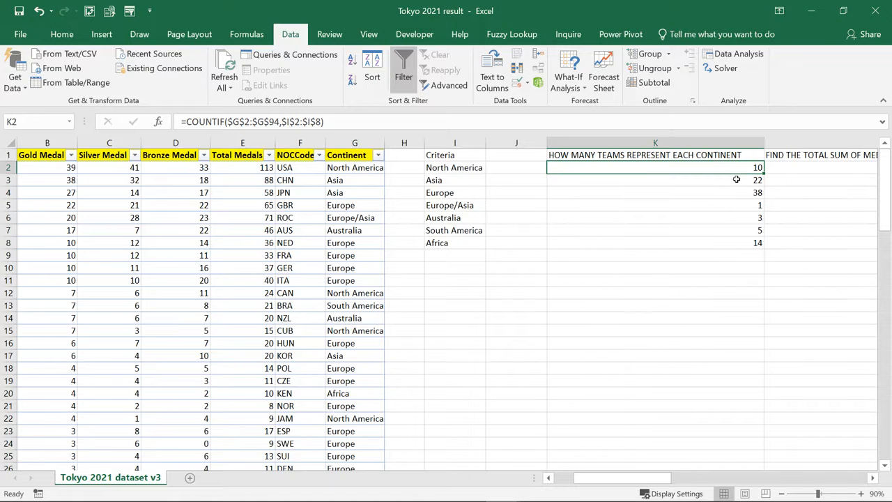
{"action": "left_click", "coordinate": [738, 177]}
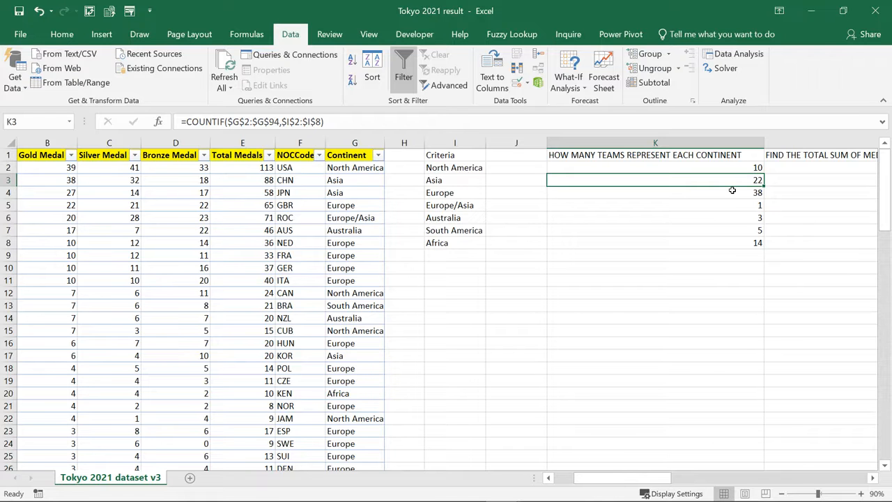
{"action": "left_click", "coordinate": [731, 190]}
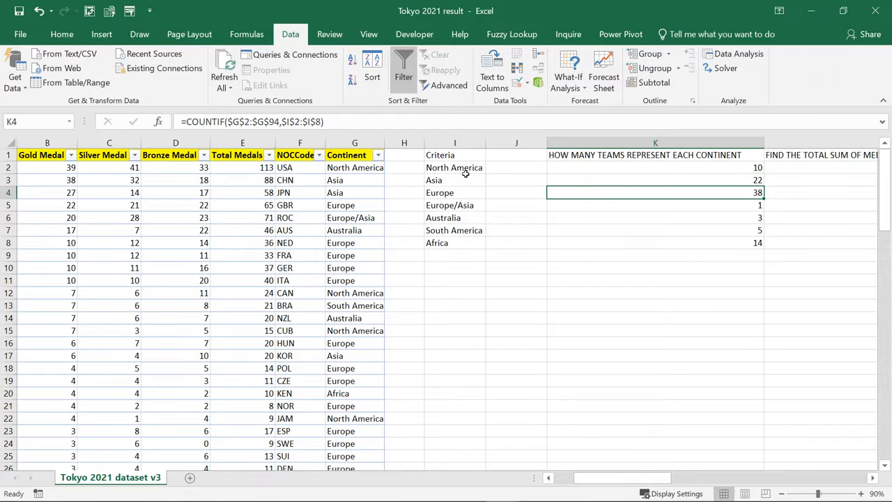
Verify the North America team count in K2 by filtering the Continent column to North America, and clear the filter.
{"action": "left_click", "coordinate": [377, 155]}
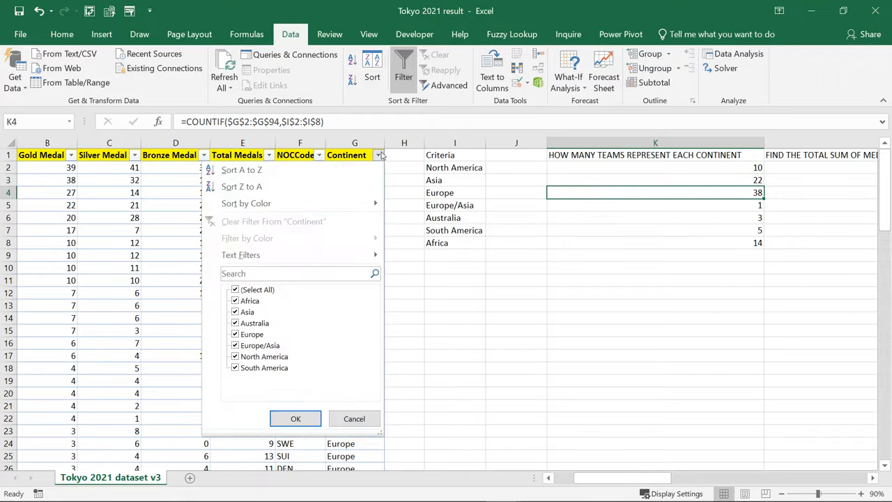
{"action": "left_click", "coordinate": [235, 289]}
{"action": "left_click", "coordinate": [237, 357]}
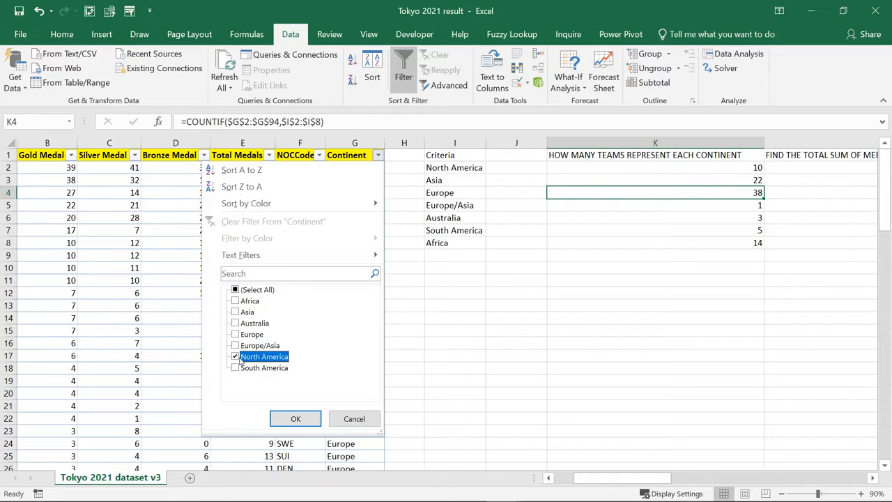
{"action": "left_click", "coordinate": [296, 418]}
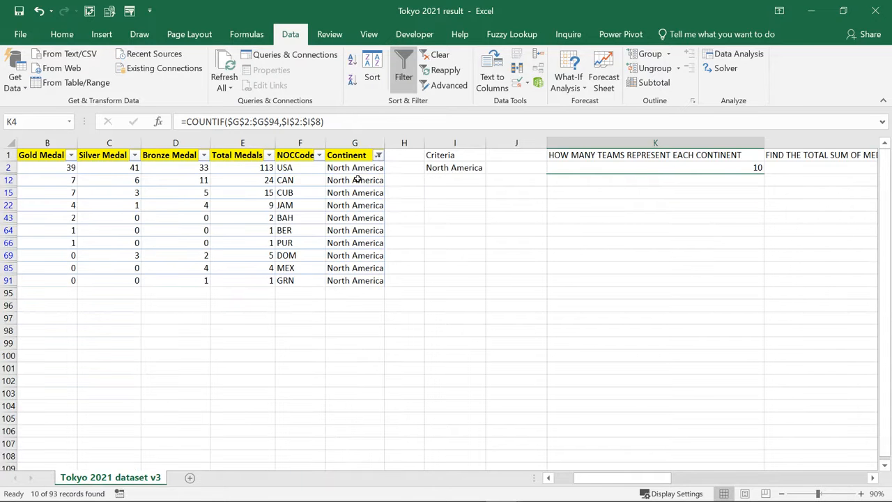
{"action": "left_click_drag", "start_coordinate": [371, 169], "coordinate": [361, 280]}
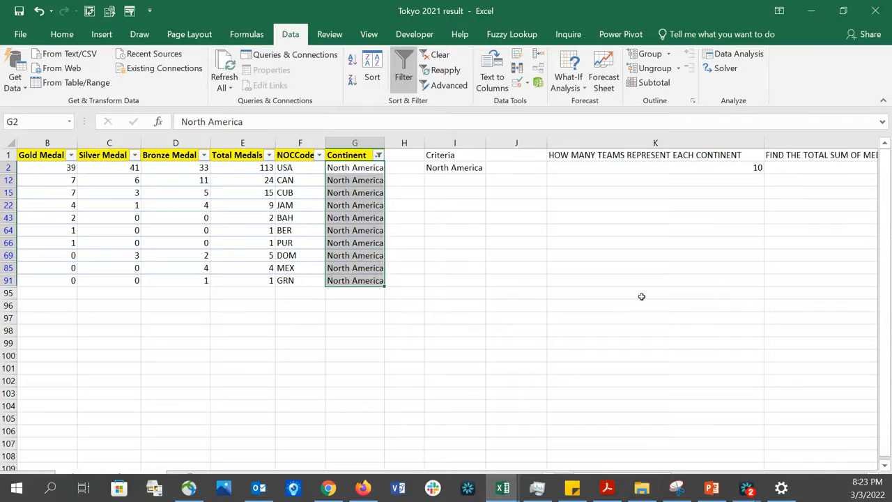
{"action": "left_click", "coordinate": [658, 167]}
{"action": "left_click", "coordinate": [355, 143]}
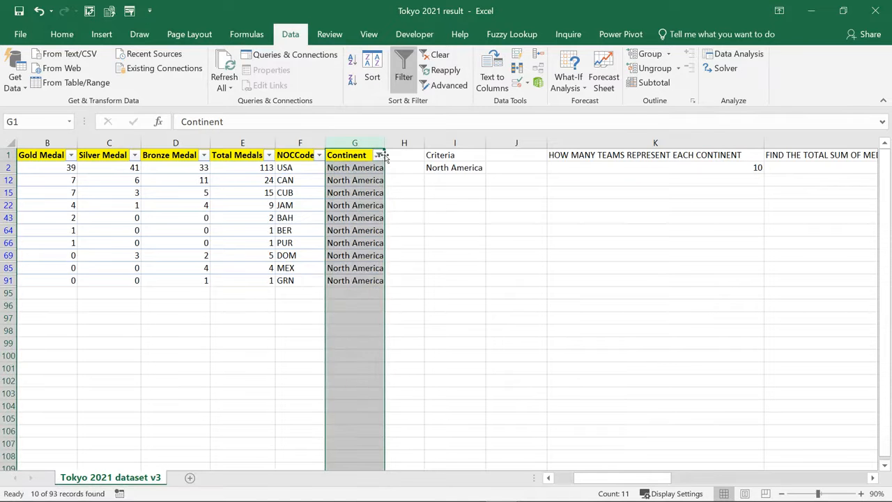
{"action": "left_click", "coordinate": [378, 155]}
{"action": "left_click", "coordinate": [324, 219]}
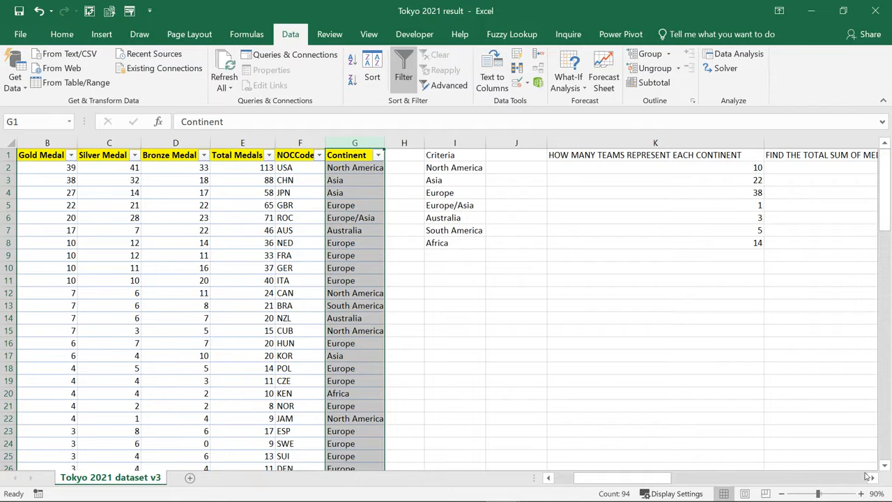
Select the heading in L1 that asks for the total sum of medals won by each continent.
{"action": "left_click", "coordinate": [873, 479]}
{"action": "left_click", "coordinate": [873, 479]}
{"action": "left_click", "coordinate": [873, 479]}
{"action": "left_click", "coordinate": [661, 155]}
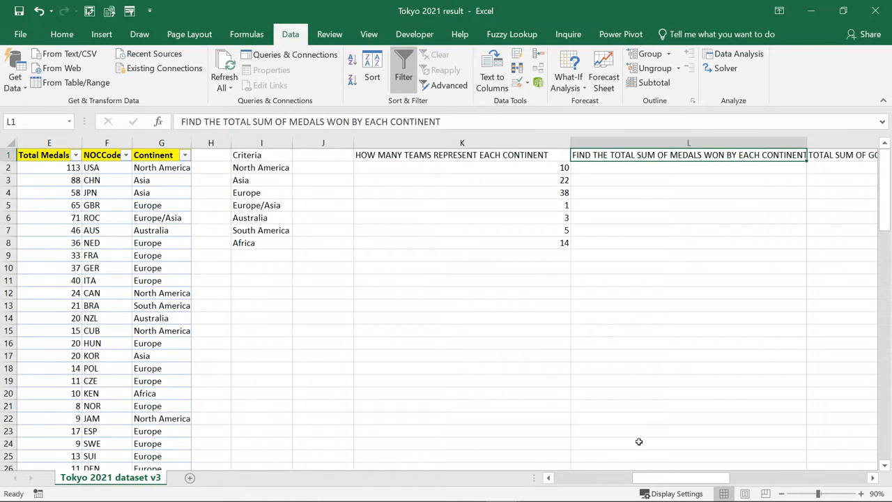
Check Australia's medal sum by filtering Continent to Australia and selecting its Total Medals values, and clear the filter.
{"action": "left_click_drag", "start_coordinate": [659, 479], "coordinate": [597, 479]}
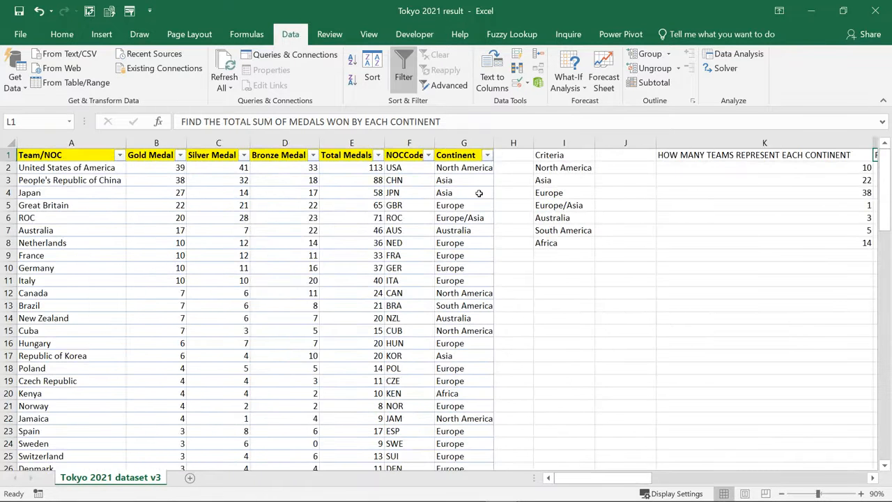
{"action": "left_click", "coordinate": [487, 154]}
{"action": "left_click", "coordinate": [362, 290]}
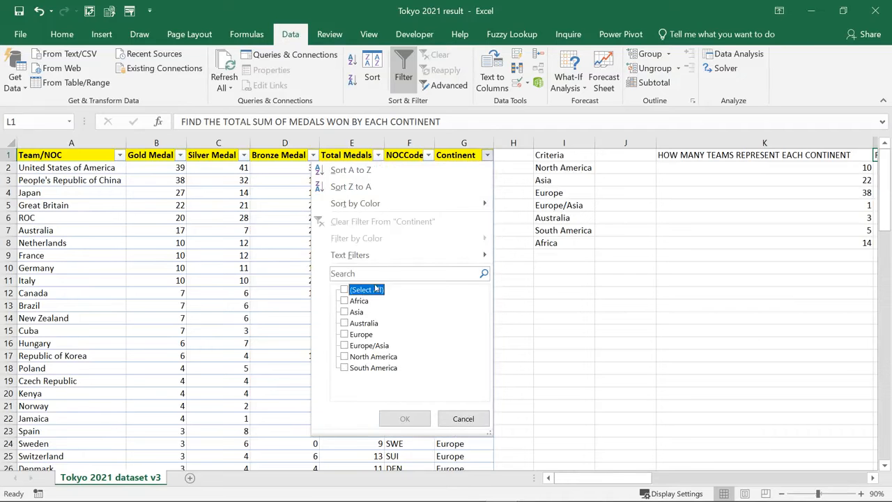
{"action": "left_click", "coordinate": [362, 323]}
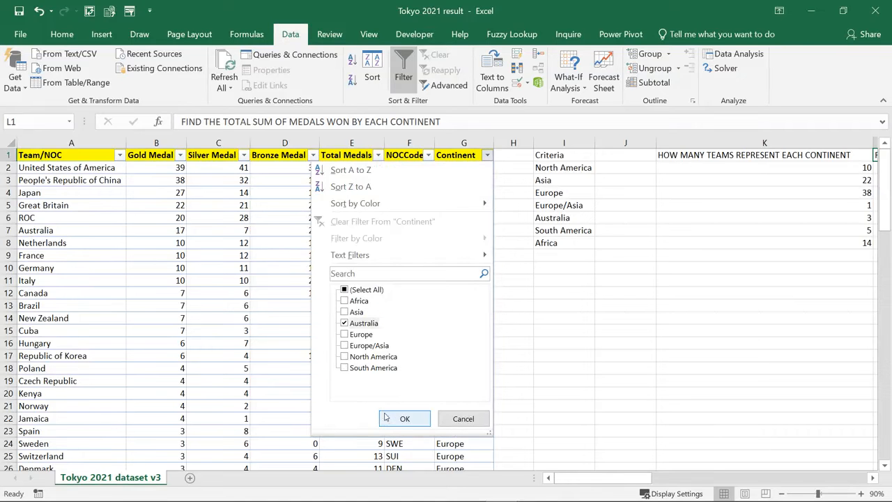
{"action": "left_click", "coordinate": [391, 418]}
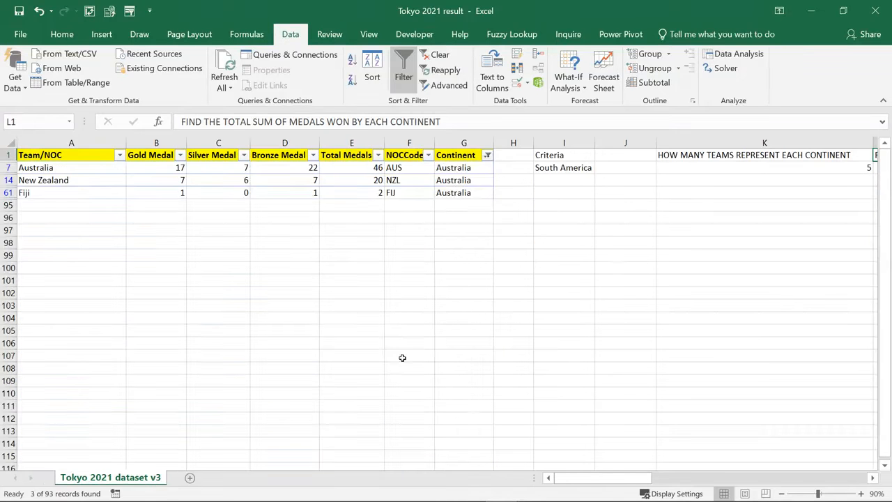
{"action": "left_click", "coordinate": [358, 155]}
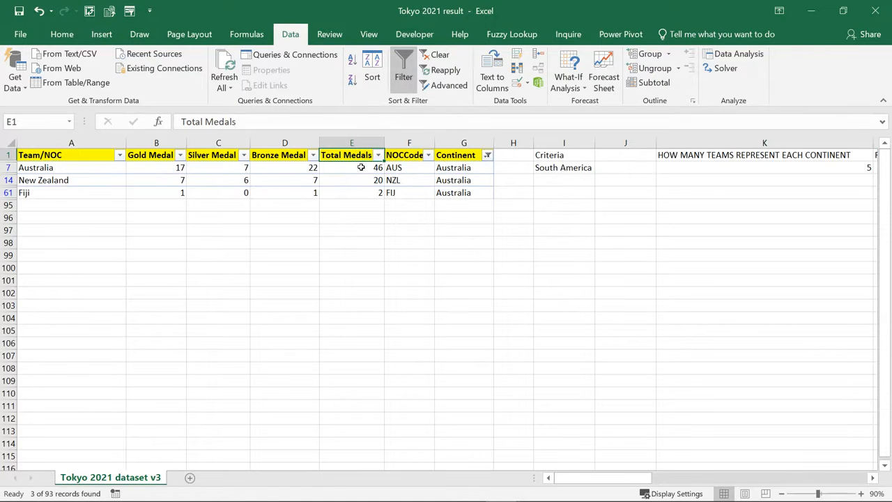
{"action": "left_click", "coordinate": [361, 167]}
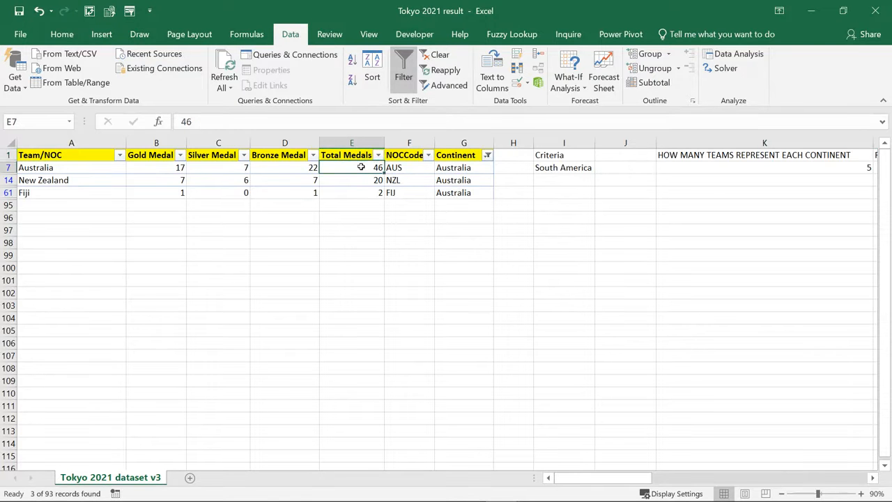
{"action": "left_click_drag", "start_coordinate": [361, 167], "coordinate": [363, 189]}
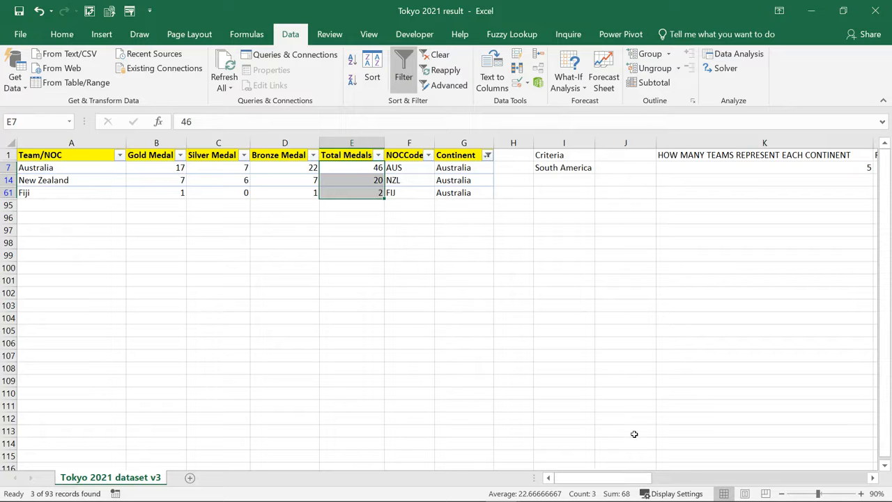
{"action": "left_click", "coordinate": [486, 154]}
{"action": "left_click", "coordinate": [414, 220]}
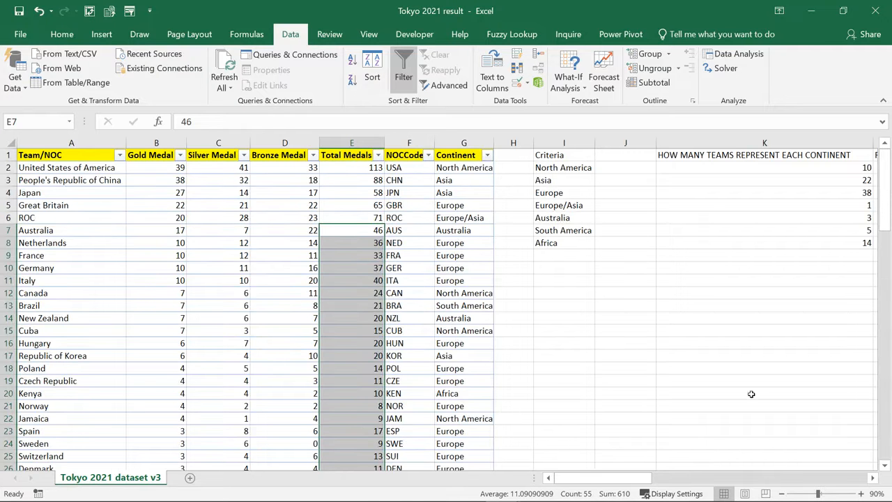
Select the empty cell L2 below the total sum of medals heading.
{"action": "left_click", "coordinate": [873, 478]}
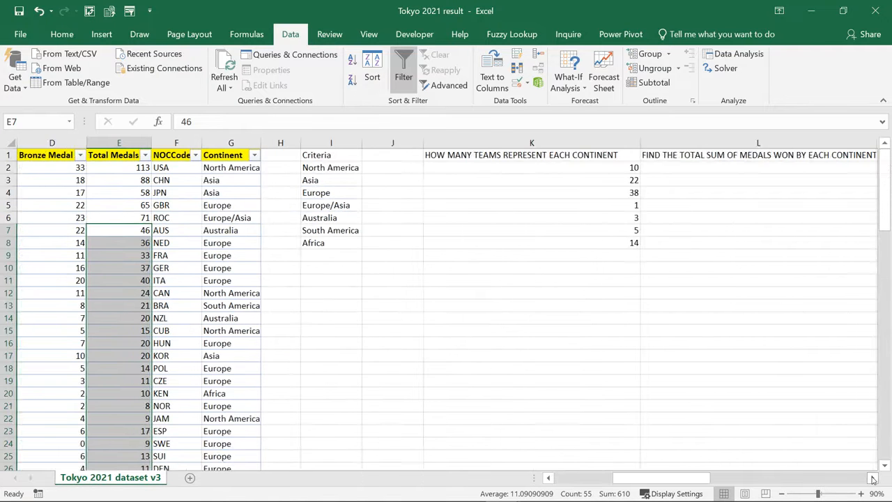
{"action": "left_click", "coordinate": [872, 478]}
{"action": "left_click", "coordinate": [609, 168]}
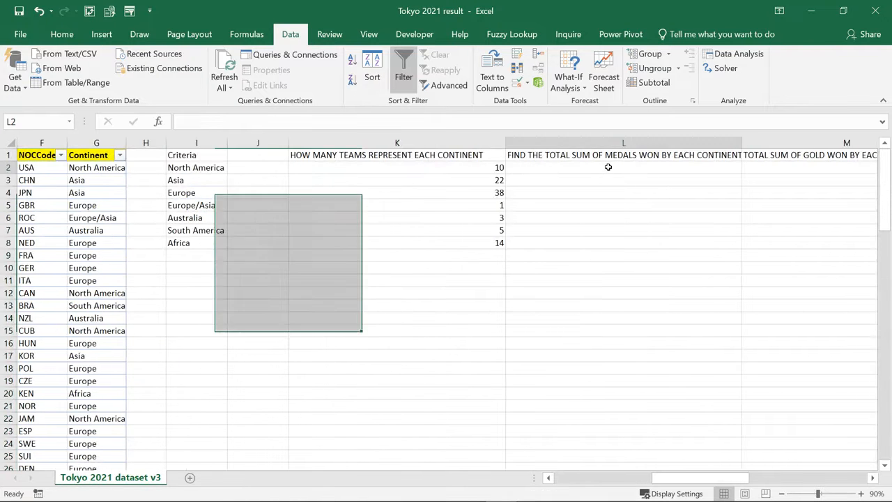
{"action": "type", "text": "SUMIF"}
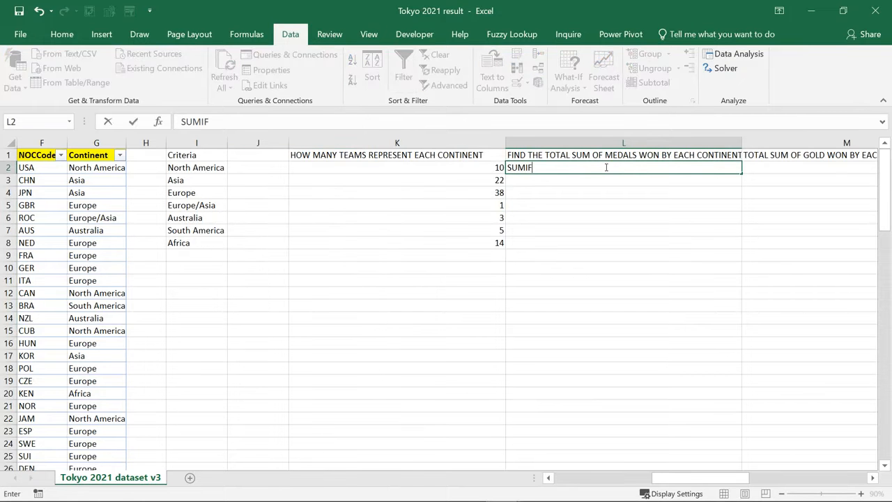
{"action": "key", "text": "BackSpace"}
{"action": "key", "text": "BackSpace"}
{"action": "key", "text": "BackSpace"}
{"action": "key", "text": "BackSpace"}
{"action": "key", "text": "BackSpace"}
Start a SUMIFS formula in L2 with the Total Medals values $E$2:$E$94 as the absolute sum range.
{"action": "type", "text": "="}
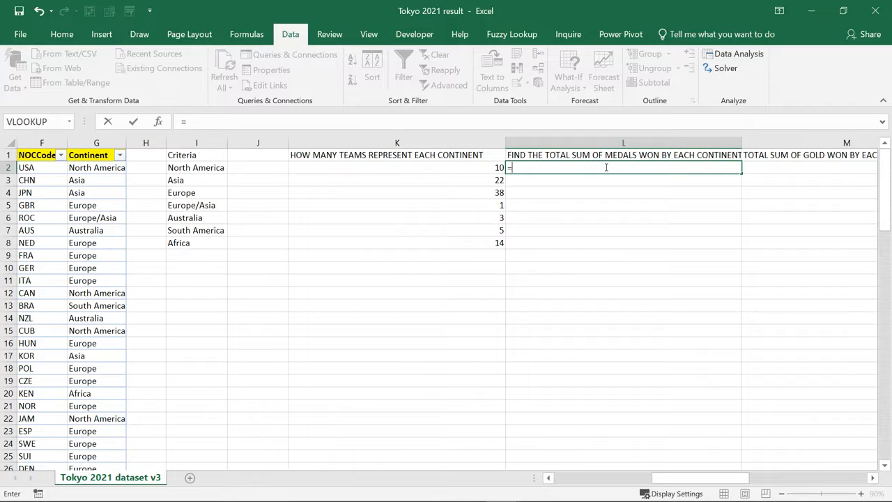
{"action": "type", "text": "S"}
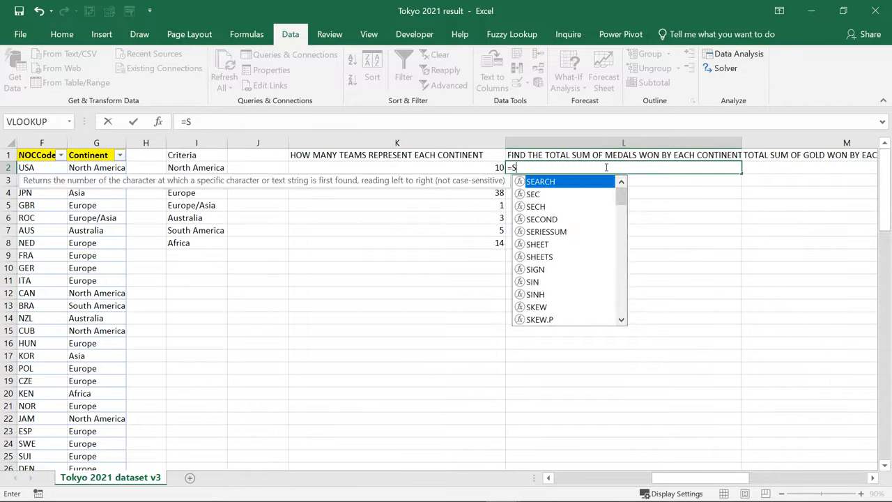
{"action": "type", "text": "UMIFS"}
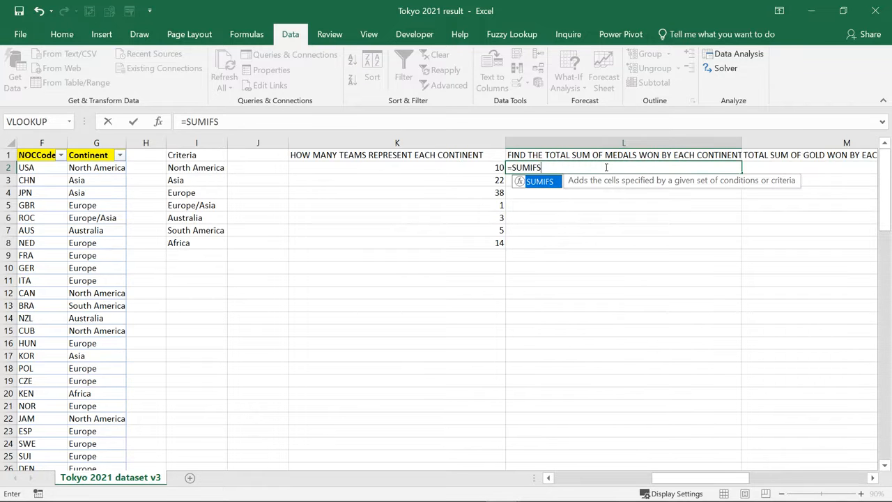
{"action": "double_click", "coordinate": [541, 182]}
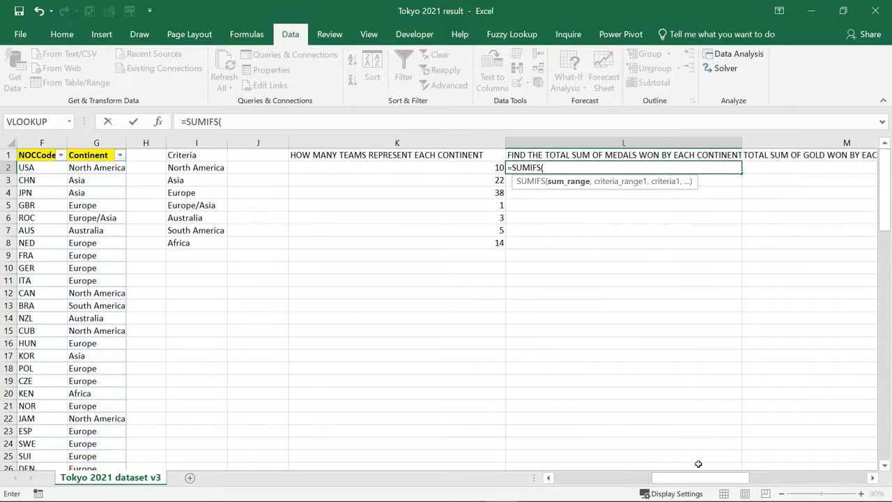
{"action": "left_click_drag", "start_coordinate": [693, 478], "coordinate": [562, 474]}
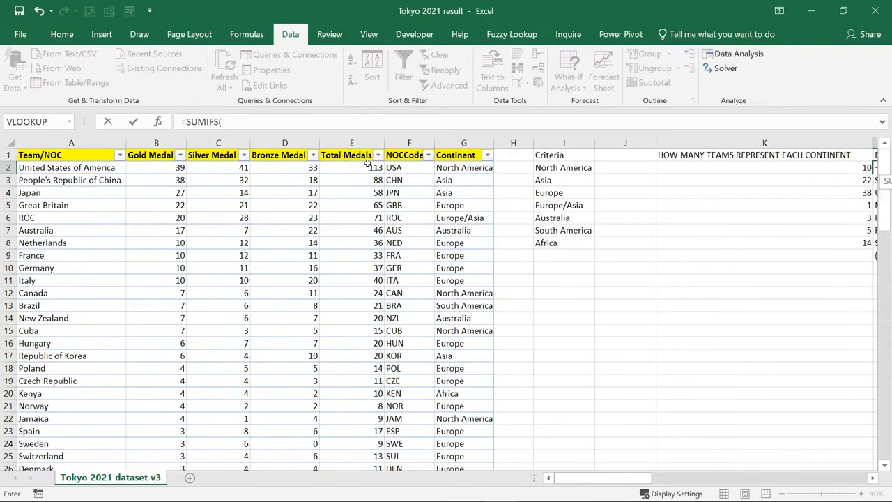
{"action": "left_click_drag", "start_coordinate": [368, 163], "coordinate": [374, 305]}
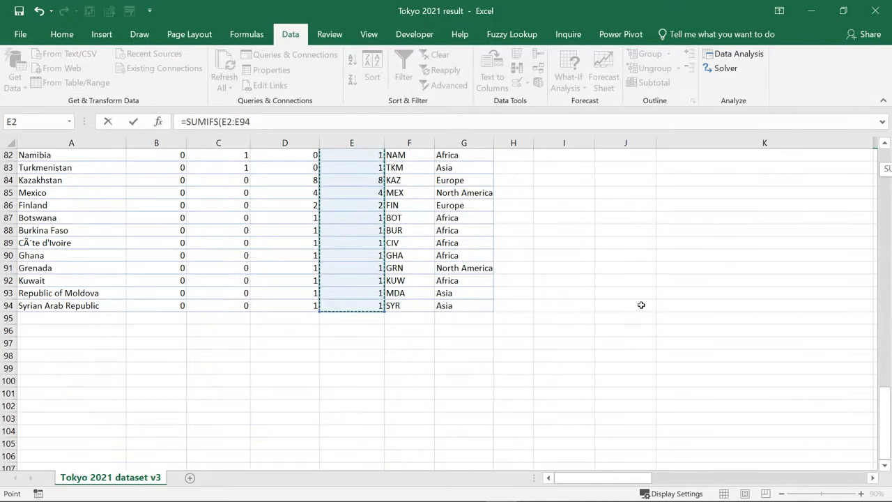
{"action": "scroll", "coordinate": [835, 368], "scroll_direction": "up", "scroll_amount": 20}
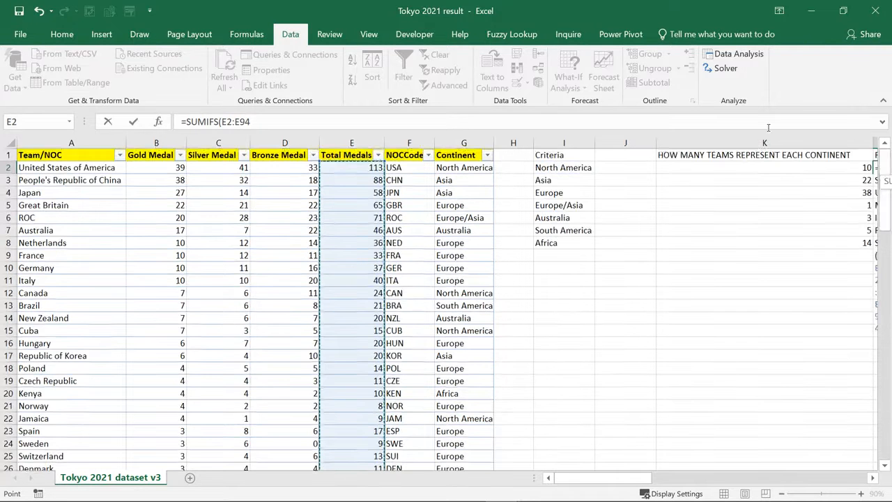
{"action": "left_click", "coordinate": [873, 479]}
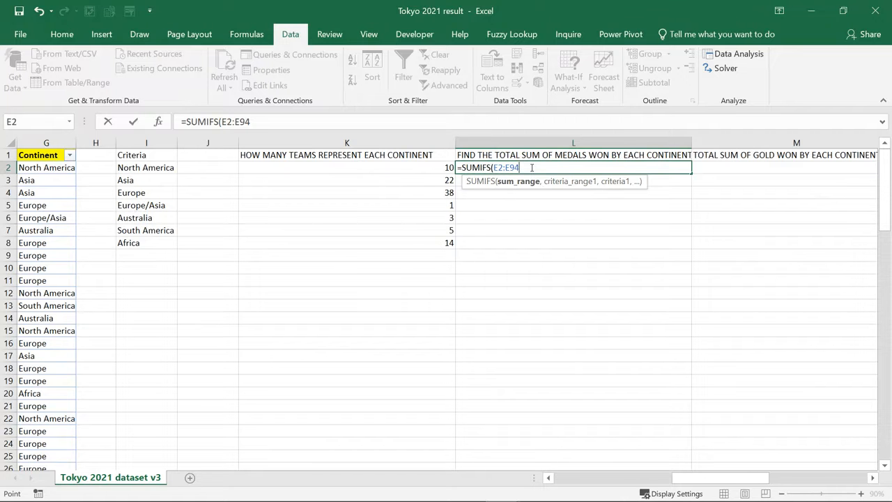
{"action": "key", "text": "F4"}
{"action": "type", "text": ","}
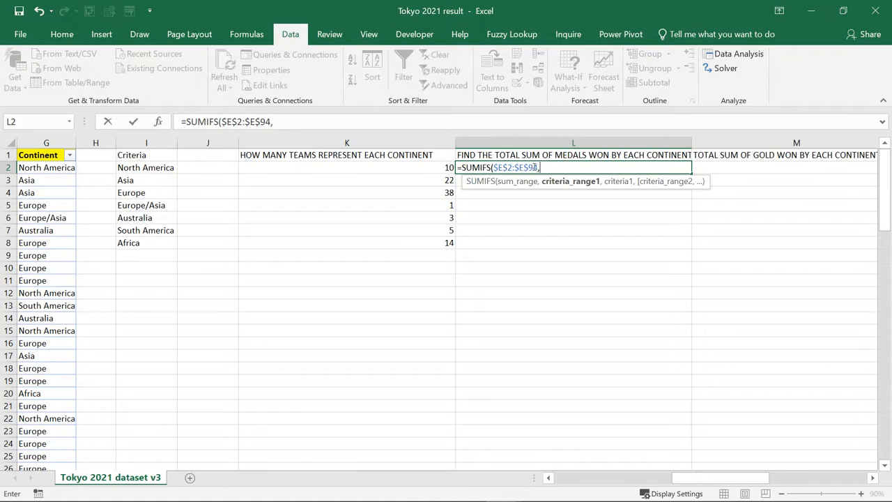
Add the Continent values G2:$G$94 as the first criteria range of the SUMIFS formula in L2.
{"action": "left_click_drag", "start_coordinate": [693, 480], "coordinate": [634, 480]}
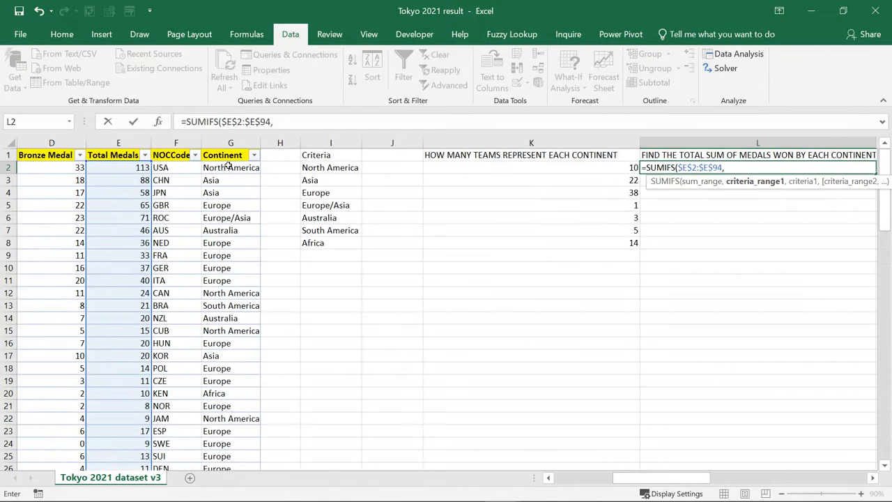
{"action": "left_click_drag", "start_coordinate": [228, 165], "coordinate": [231, 393]}
{"action": "left_click_drag", "start_coordinate": [884, 390], "coordinate": [851, 158]}
{"action": "key", "text": "F2"}
{"action": "key", "text": "F4"}
{"action": "type", "text": ","}
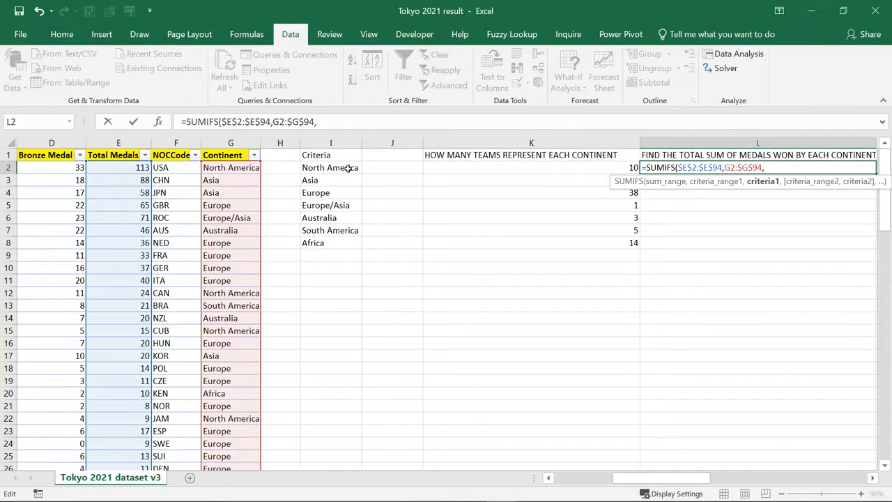
Add the continent list $I$2:$I$8 as the SUMIFS criteria and complete the formula in L2.
{"action": "left_click_drag", "start_coordinate": [348, 168], "coordinate": [343, 241]}
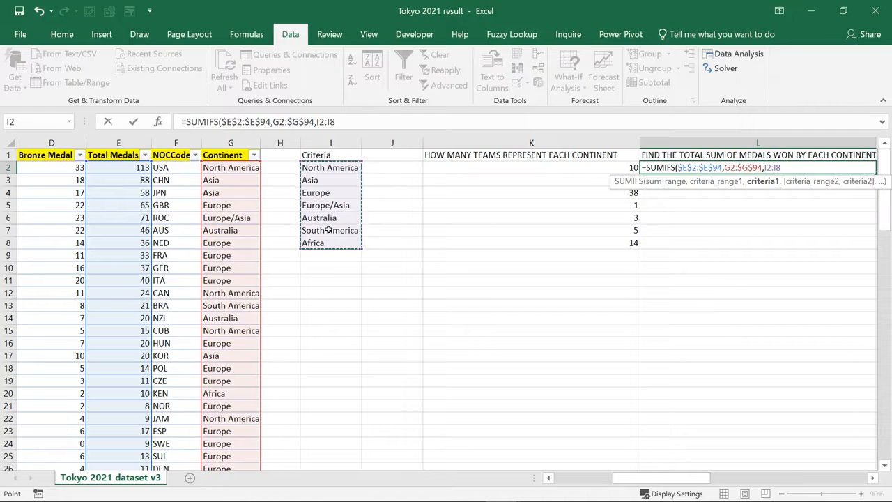
{"action": "key", "text": "F4"}
{"action": "type", "text": ")"}
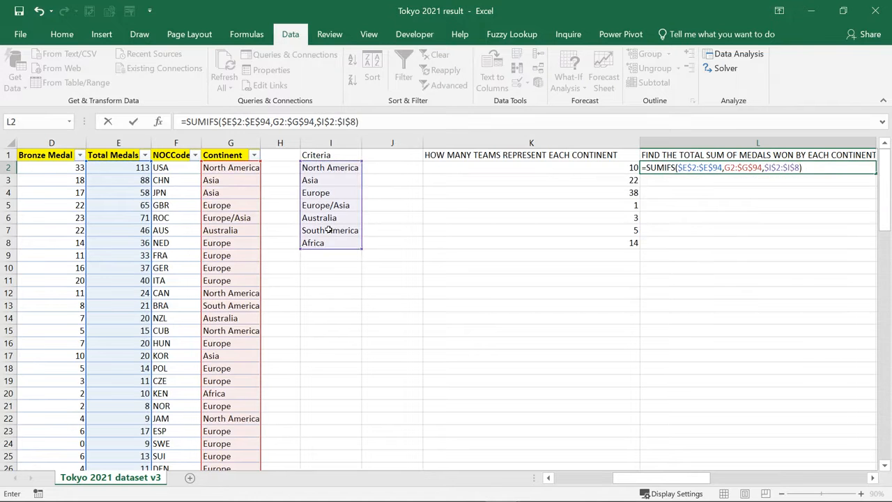
{"action": "key", "text": "Return"}
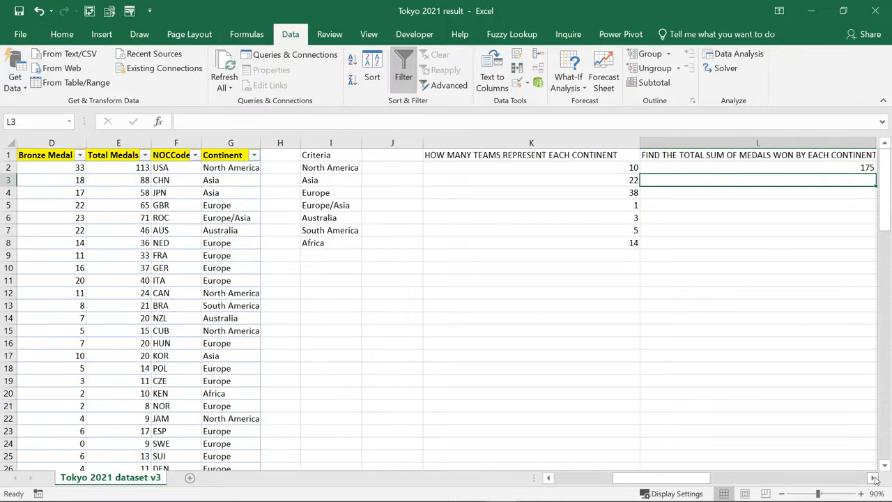
Fill the SUMIFS formula from L2 down to L8.
{"action": "scroll", "coordinate": [871, 477], "scroll_direction": "right", "scroll_amount": 3}
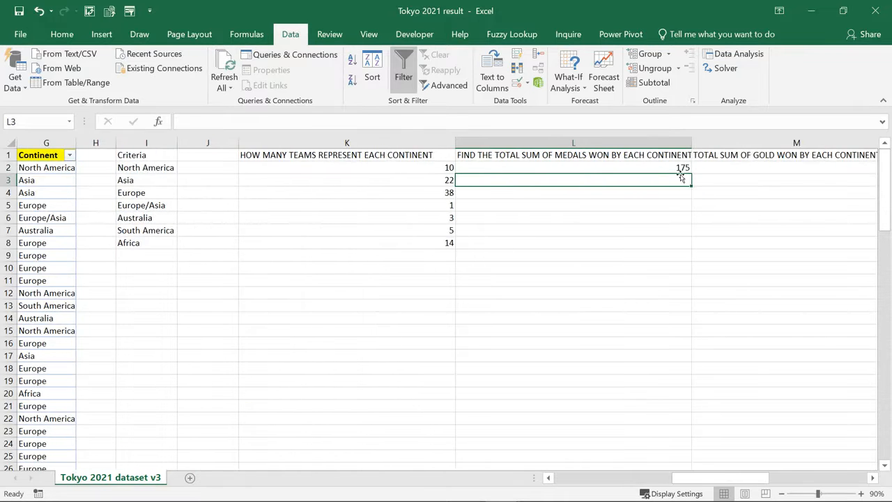
{"action": "left_click", "coordinate": [684, 167]}
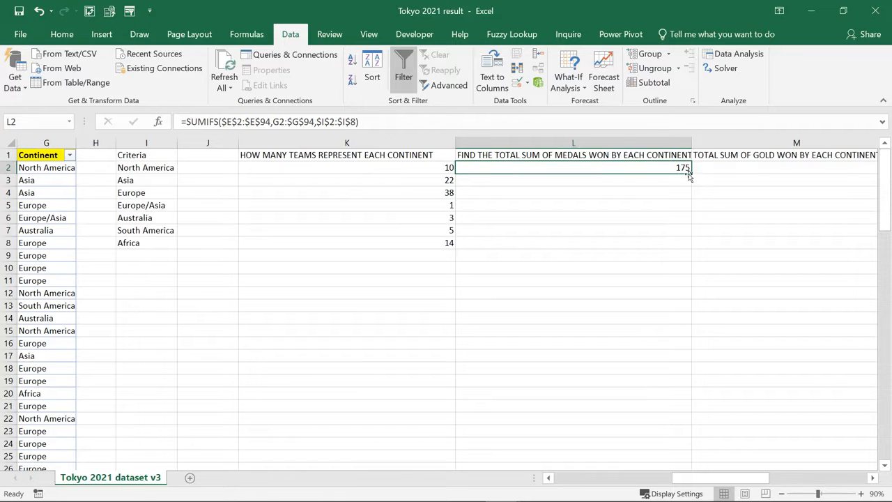
{"action": "left_click_drag", "start_coordinate": [692, 172], "coordinate": [691, 229]}
{"action": "left_click_drag", "start_coordinate": [690, 241], "coordinate": [690, 244]}
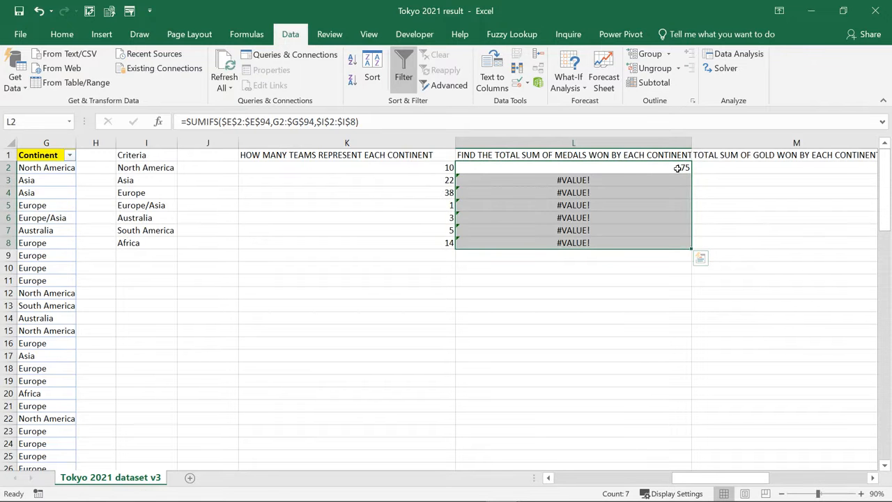
Make the Continent criteria range in L2's SUMIFS formula absolute as $G$2:$G$94 and refill the formula down to L8.
{"action": "left_click", "coordinate": [609, 168]}
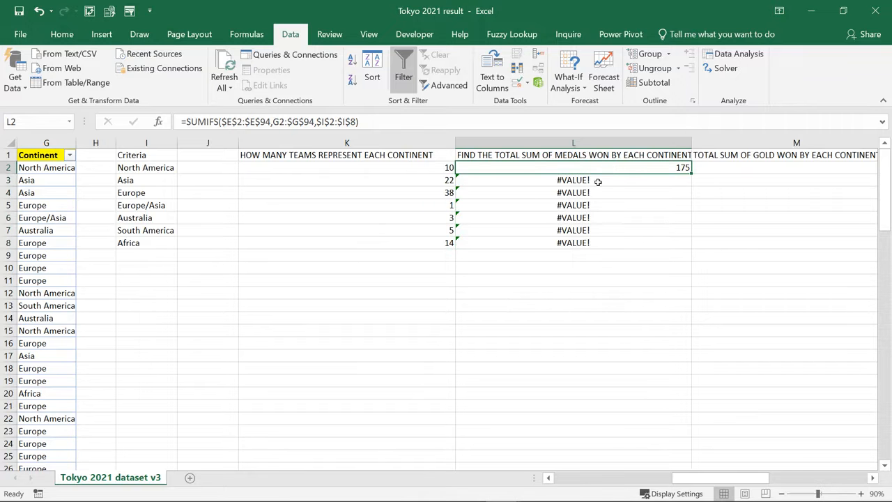
{"action": "left_click", "coordinate": [598, 182]}
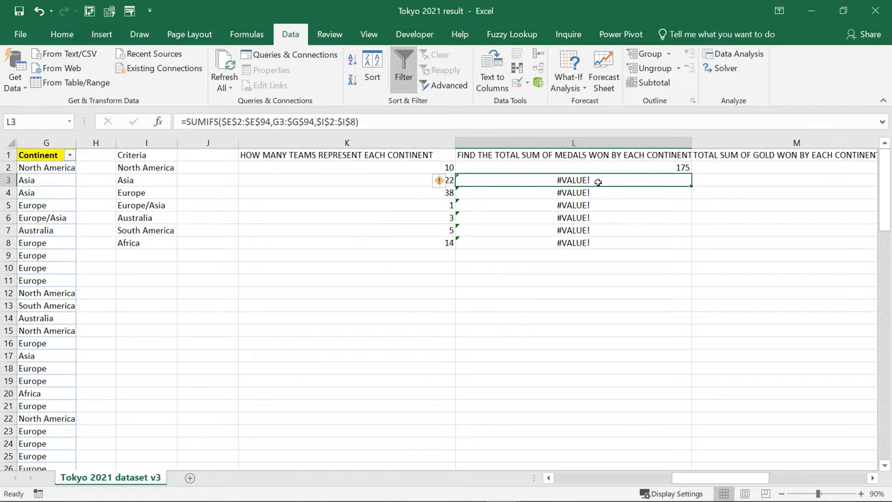
{"action": "left_click", "coordinate": [600, 167]}
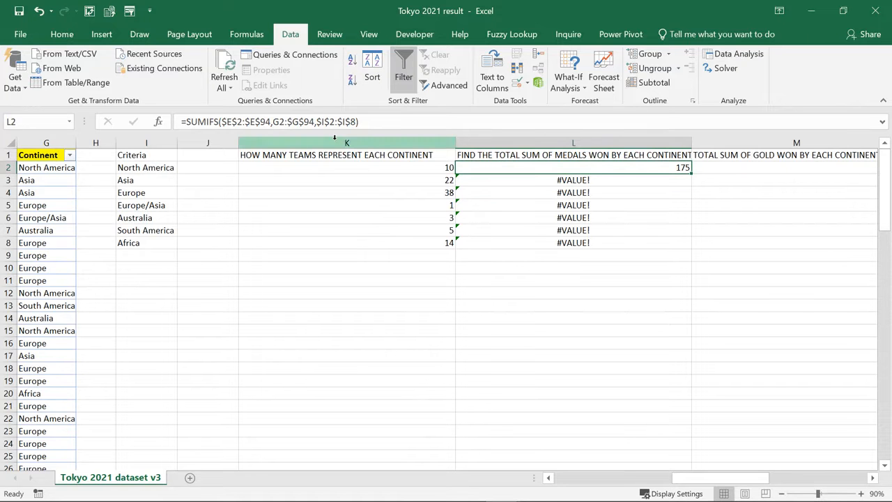
{"action": "left_click", "coordinate": [882, 121]}
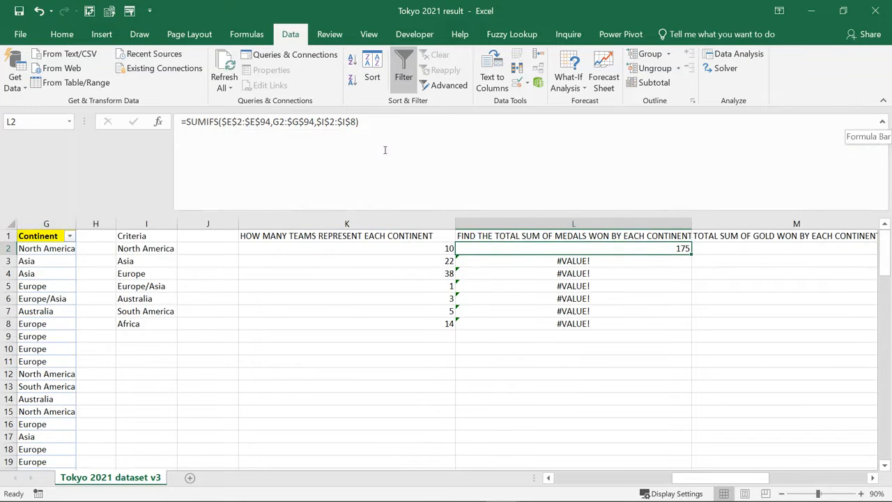
{"action": "left_click", "coordinate": [282, 122]}
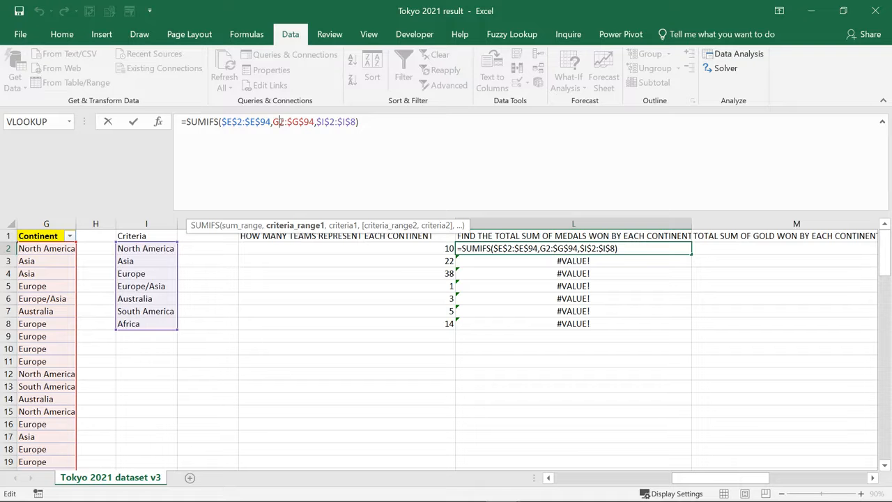
{"action": "key", "text": "F4"}
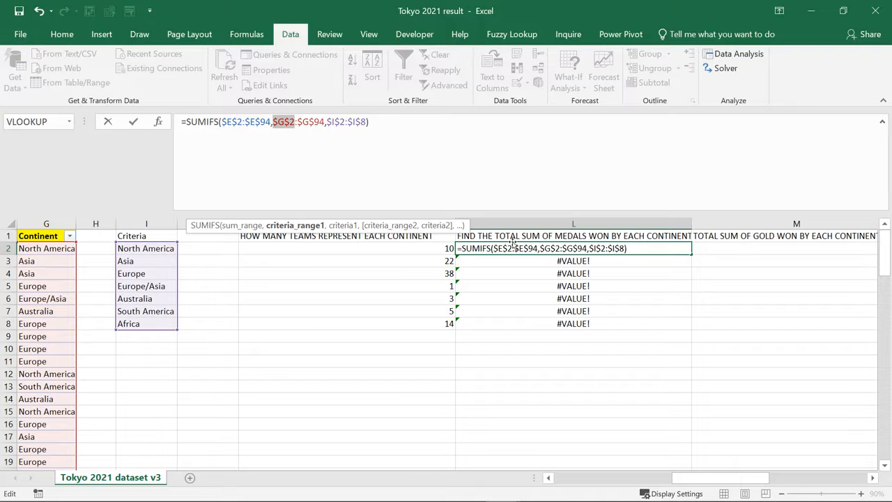
{"action": "key", "text": "Return"}
{"action": "left_click", "coordinate": [657, 251]}
{"action": "left_click_drag", "start_coordinate": [691, 255], "coordinate": [679, 326]}
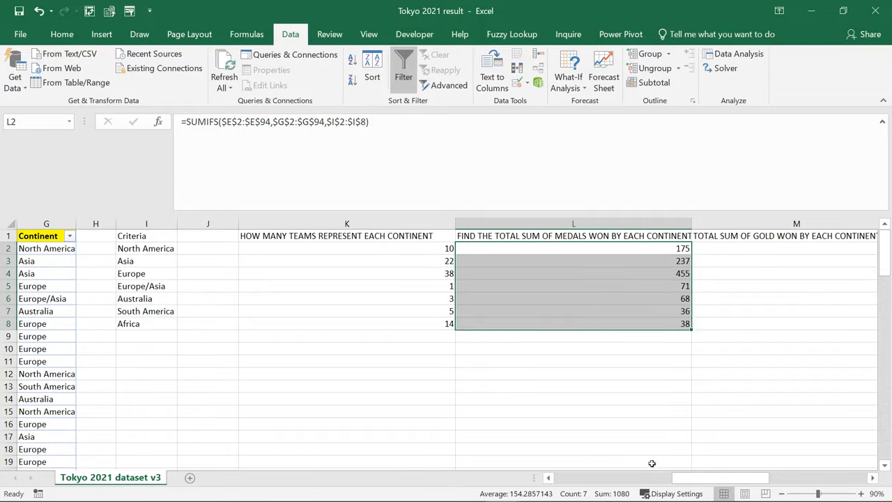
Filter the Continent column to North America only for checking the total medals result in L2.
{"action": "left_click", "coordinate": [549, 478]}
{"action": "left_click", "coordinate": [549, 478]}
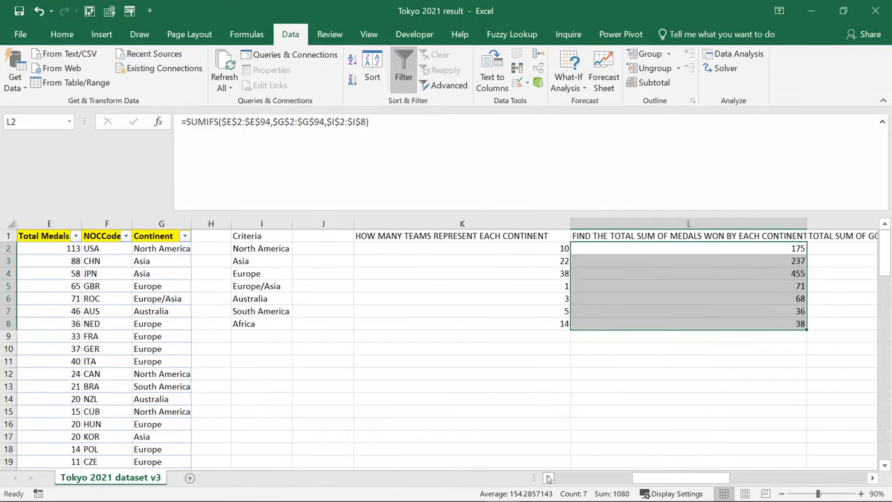
{"action": "left_click", "coordinate": [278, 248]}
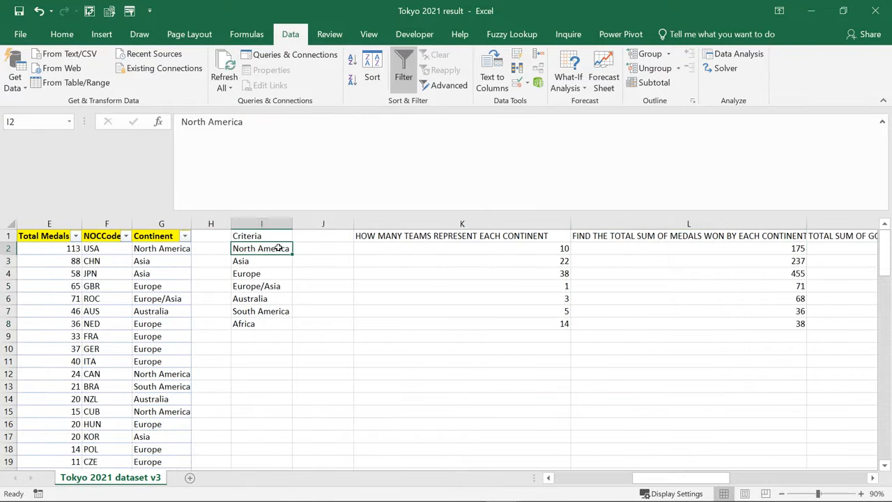
{"action": "left_click", "coordinate": [733, 246]}
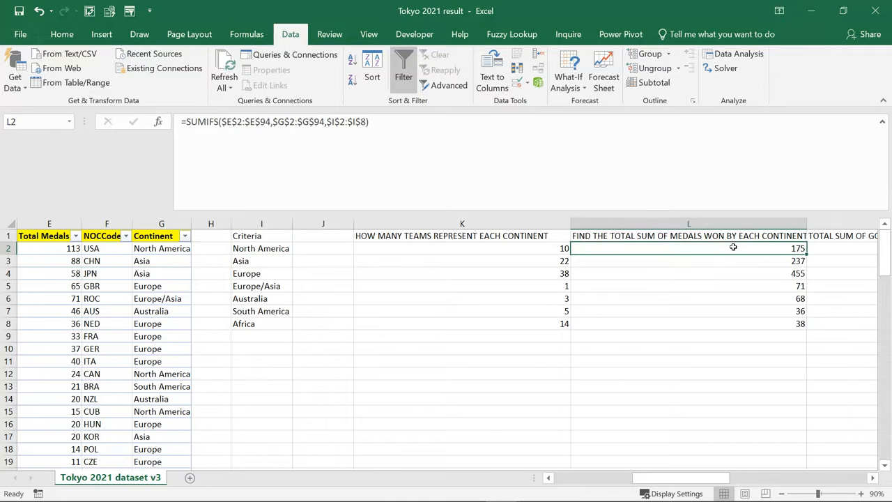
{"action": "left_click", "coordinate": [547, 478]}
{"action": "left_click", "coordinate": [547, 478]}
{"action": "left_click", "coordinate": [547, 478]}
{"action": "left_click", "coordinate": [378, 235]}
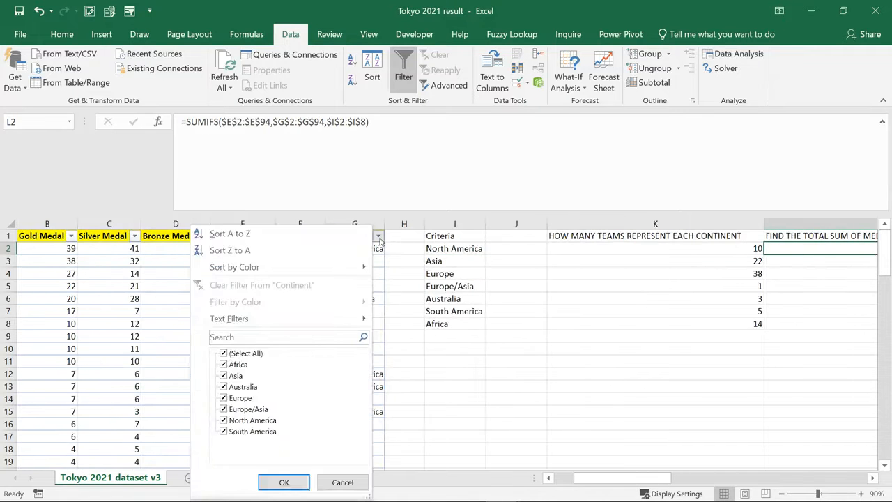
{"action": "left_click", "coordinate": [238, 353]}
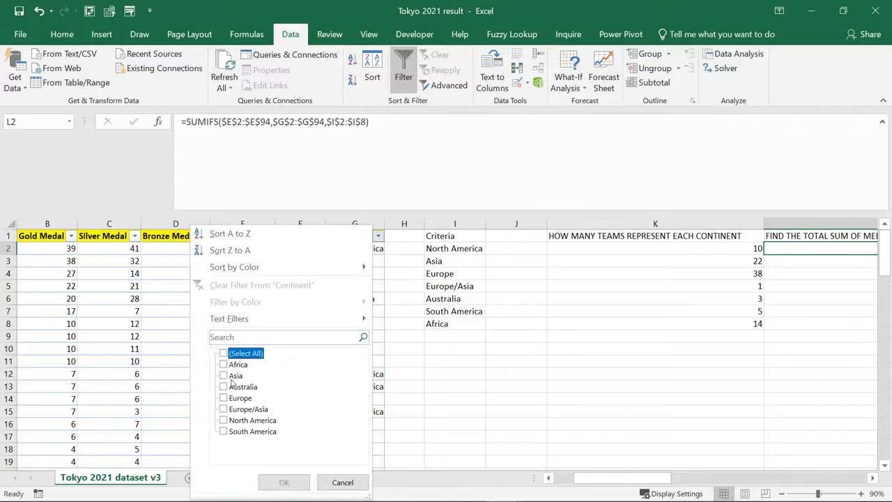
{"action": "left_click", "coordinate": [245, 420]}
{"action": "left_click", "coordinate": [283, 482]}
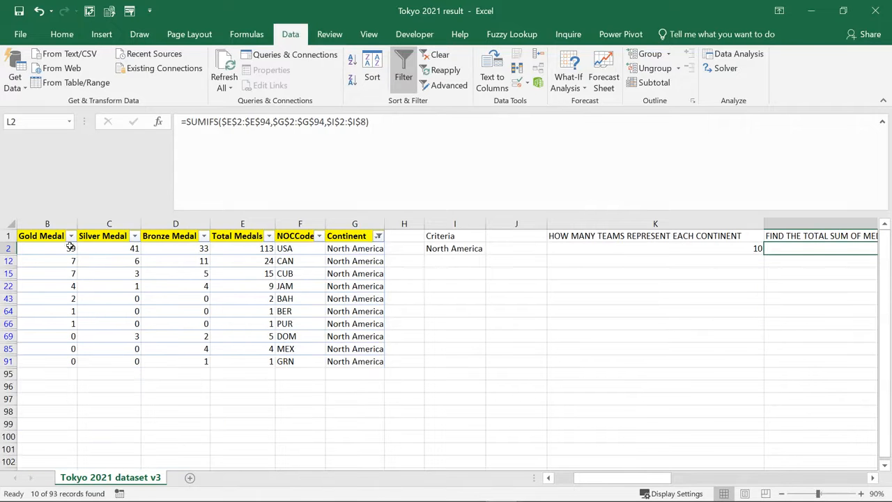
Check the sum of the filtered Total Medals values for North America and clear the Continent filter.
{"action": "left_click_drag", "start_coordinate": [255, 248], "coordinate": [257, 360]}
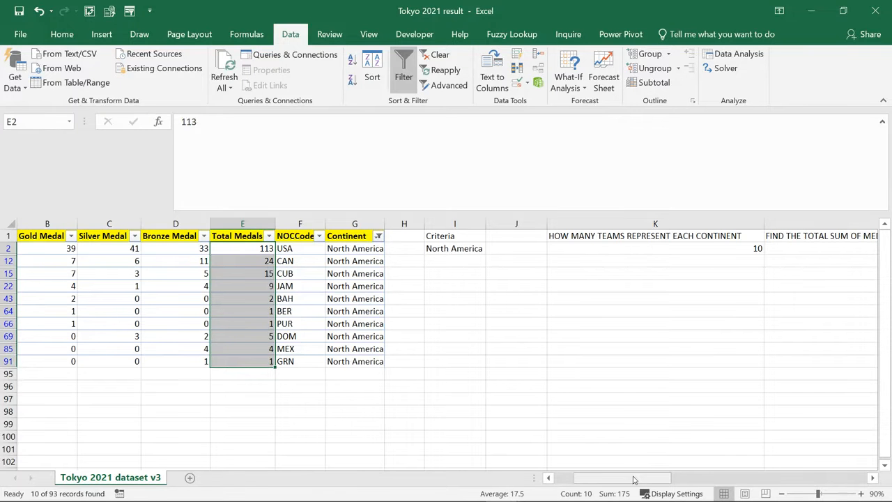
{"action": "left_click", "coordinate": [378, 237]}
{"action": "left_click", "coordinate": [292, 287]}
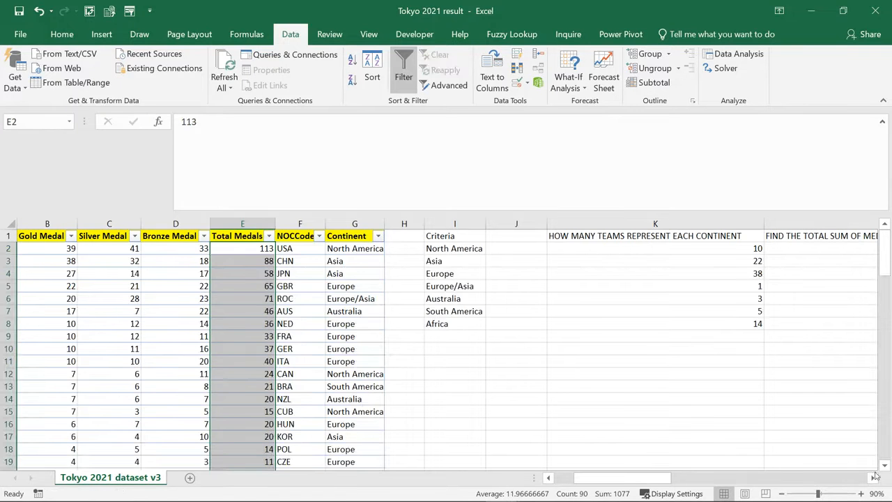
Start a SUMIFS formula in M2 for the total gold medals won by each continent.
{"action": "scroll", "coordinate": [874, 477], "scroll_direction": "right", "scroll_amount": 9}
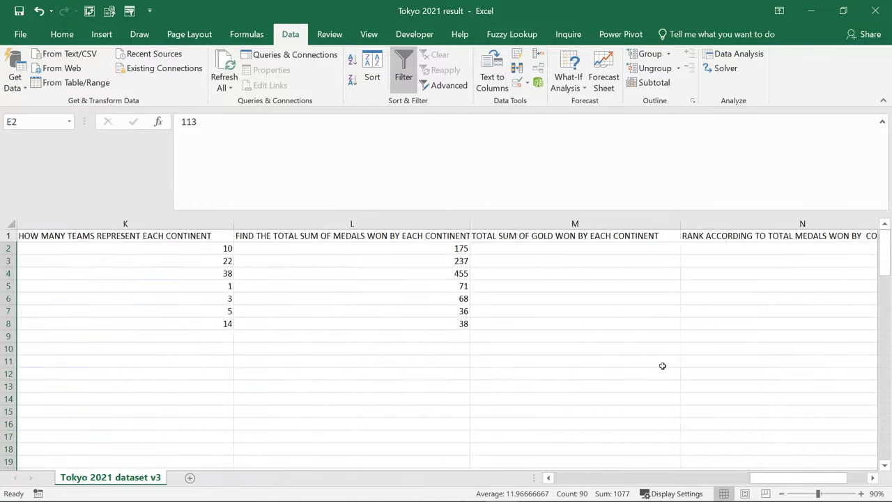
{"action": "left_click", "coordinate": [524, 254]}
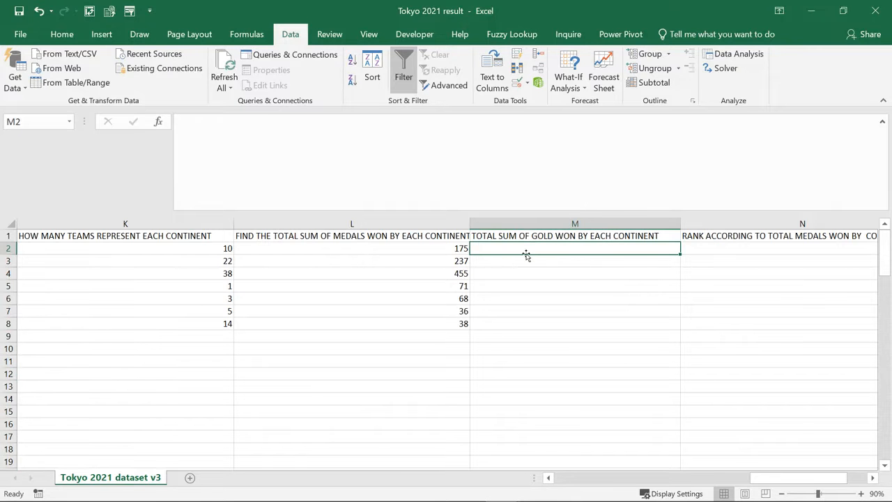
{"action": "left_click", "coordinate": [527, 237]}
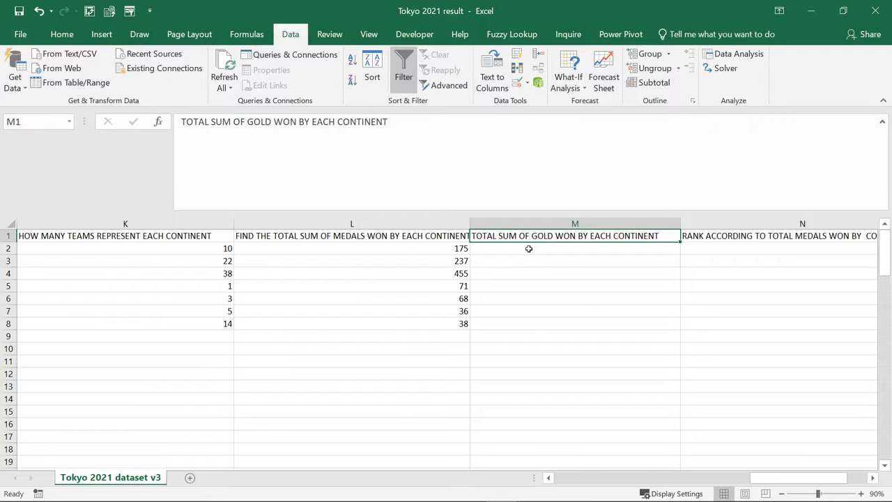
{"action": "left_click_drag", "start_coordinate": [784, 480], "coordinate": [348, 489]}
{"action": "left_click", "coordinate": [155, 222]}
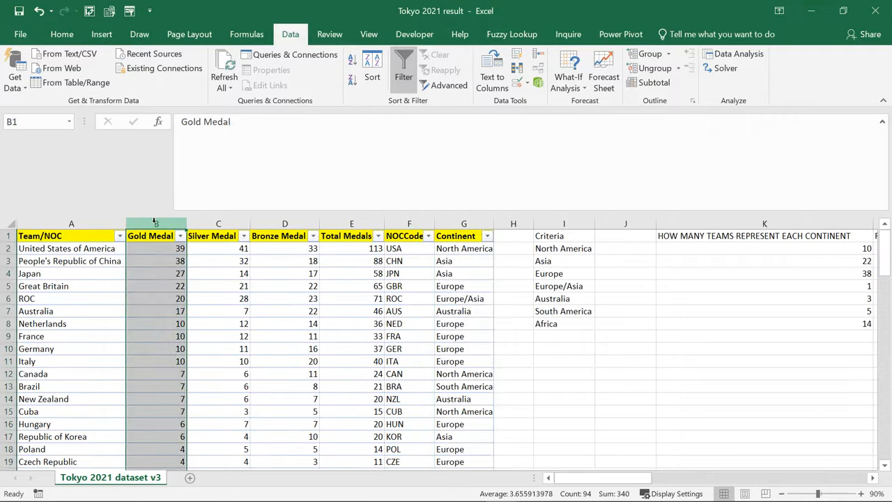
{"action": "left_click_drag", "start_coordinate": [621, 480], "coordinate": [756, 416]}
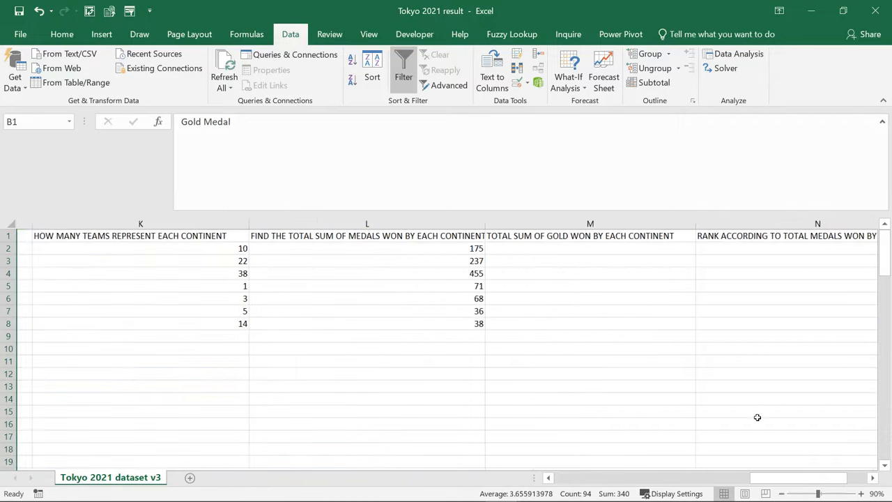
{"action": "left_click", "coordinate": [528, 248]}
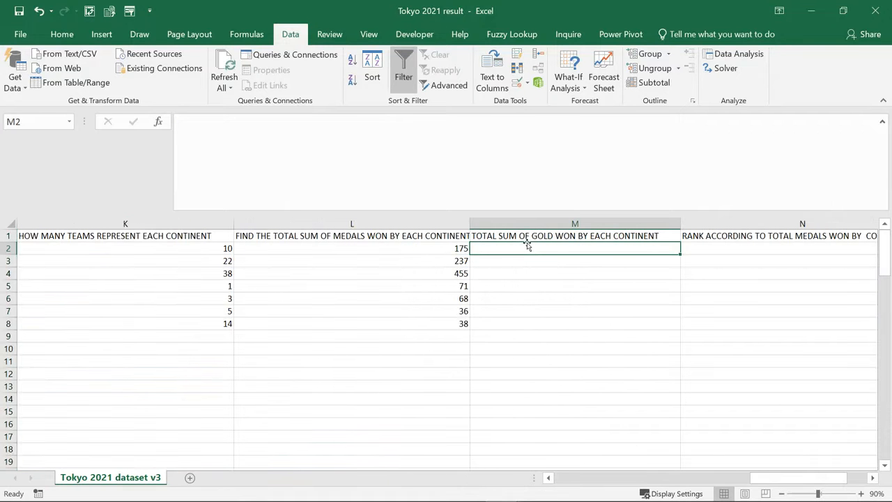
{"action": "type", "text": "SU"}
{"action": "key", "text": "BackSpace"}
{"action": "key", "text": "BackSpace"}
{"action": "type", "text": "="}
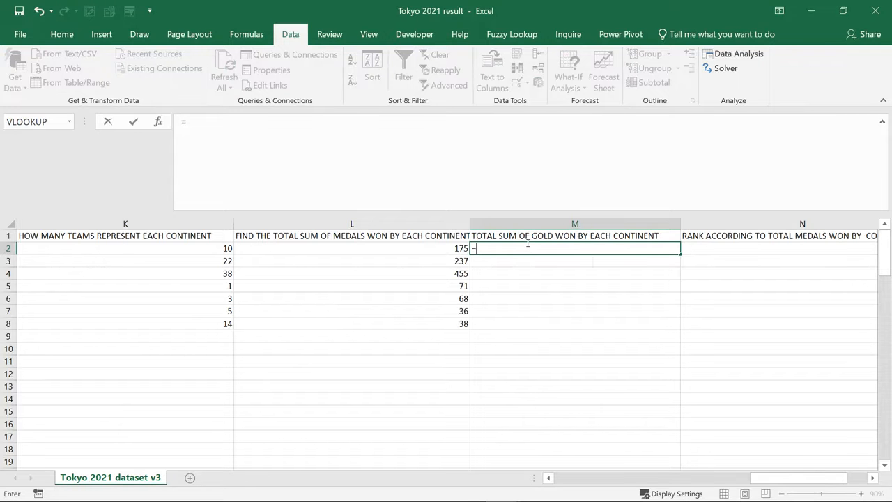
{"action": "type", "text": "SUMI"}
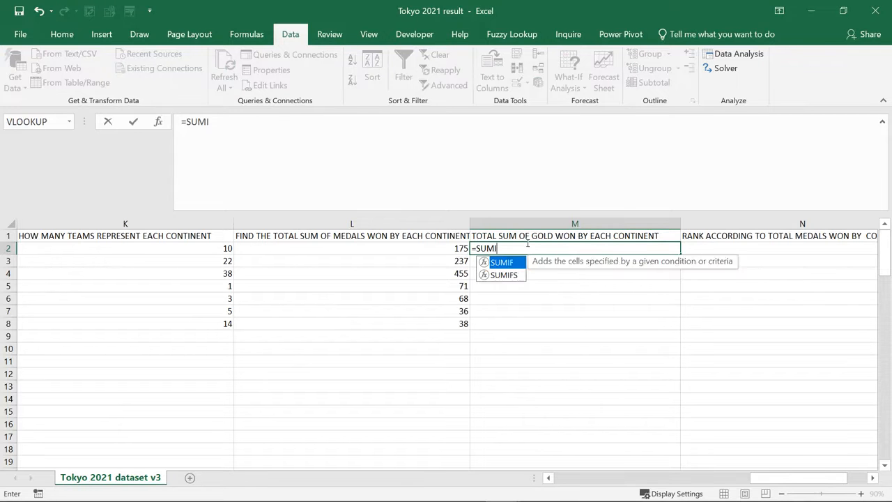
{"action": "type", "text": "FS"}
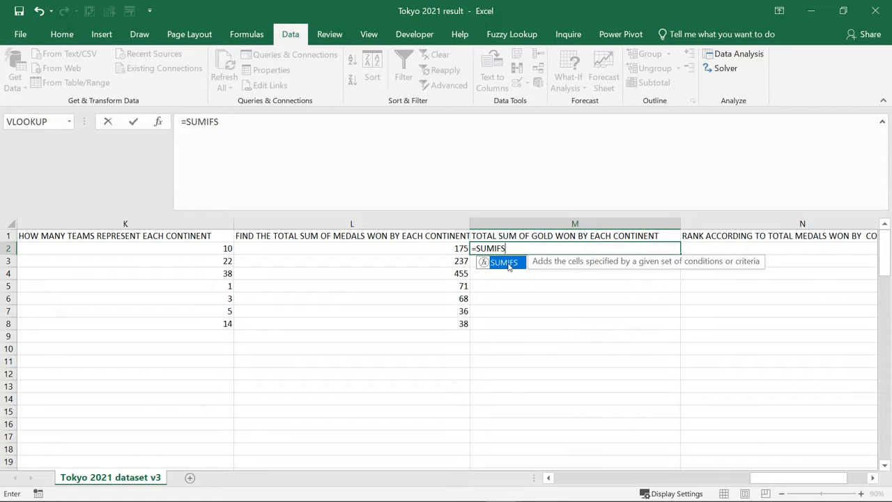
{"action": "double_click", "coordinate": [509, 264]}
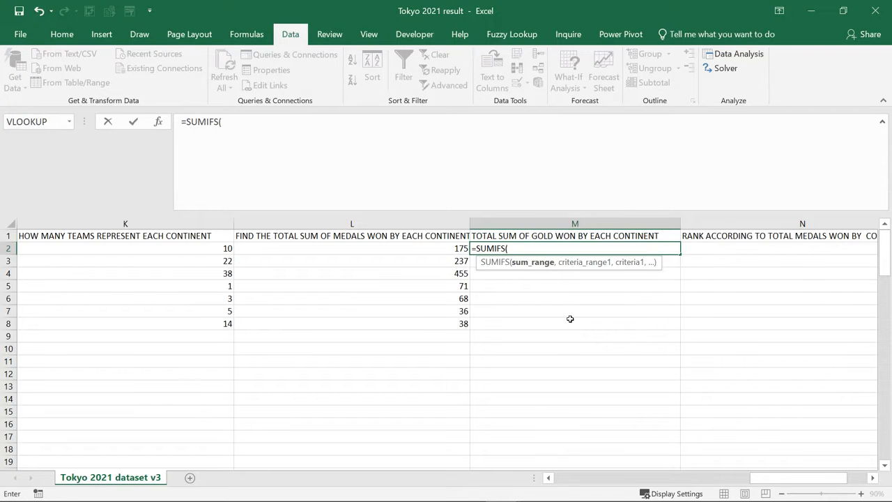
Add the Gold Medal values $B$2:$B$94 as the absolute sum range of the SUMIFS formula in M2.
{"action": "left_click_drag", "start_coordinate": [787, 480], "coordinate": [456, 467]}
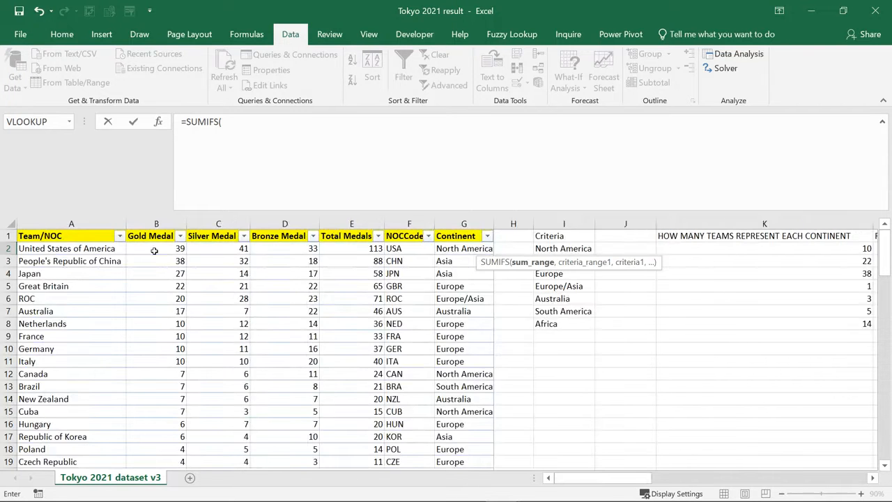
{"action": "left_click_drag", "start_coordinate": [154, 251], "coordinate": [169, 448]}
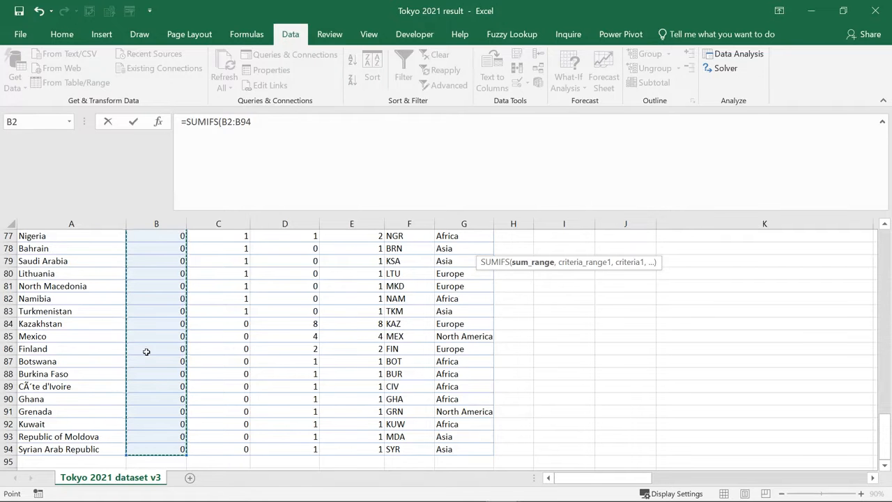
{"action": "left_click", "coordinate": [302, 122]}
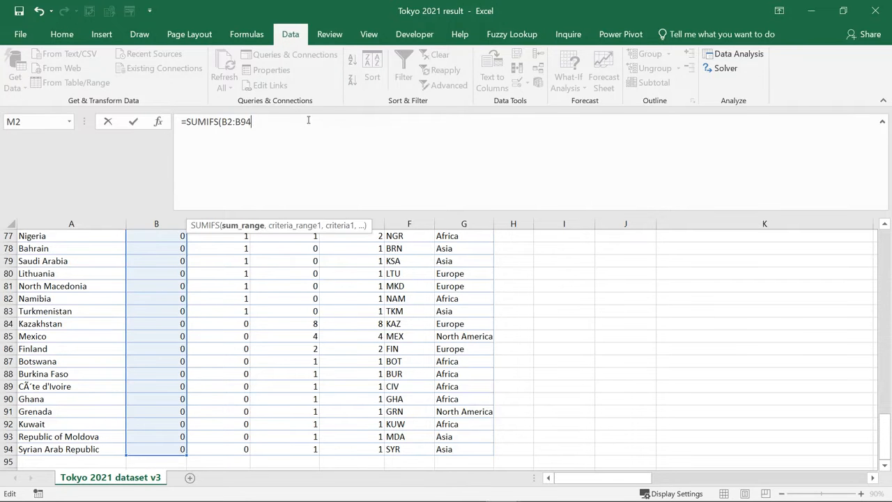
{"action": "left_click_drag", "start_coordinate": [886, 435], "coordinate": [881, 240]}
{"action": "left_click", "coordinate": [860, 478]}
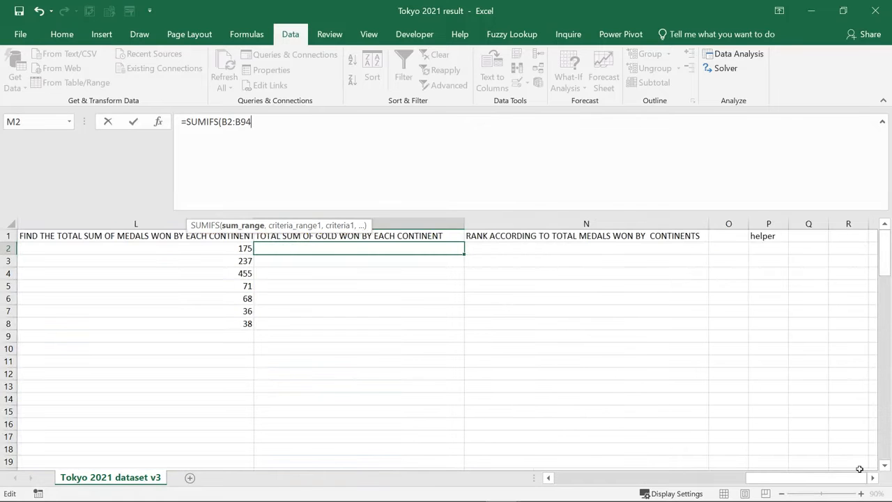
{"action": "left_click", "coordinate": [325, 248]}
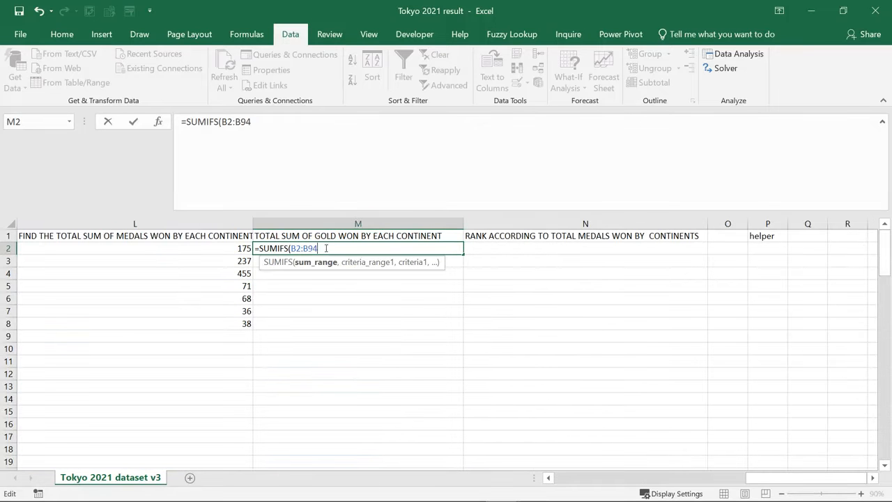
{"action": "key", "text": "F4"}
{"action": "left_click", "coordinate": [296, 248]}
{"action": "key", "text": "F4"}
{"action": "left_click", "coordinate": [352, 248]}
{"action": "type", "text": ","}
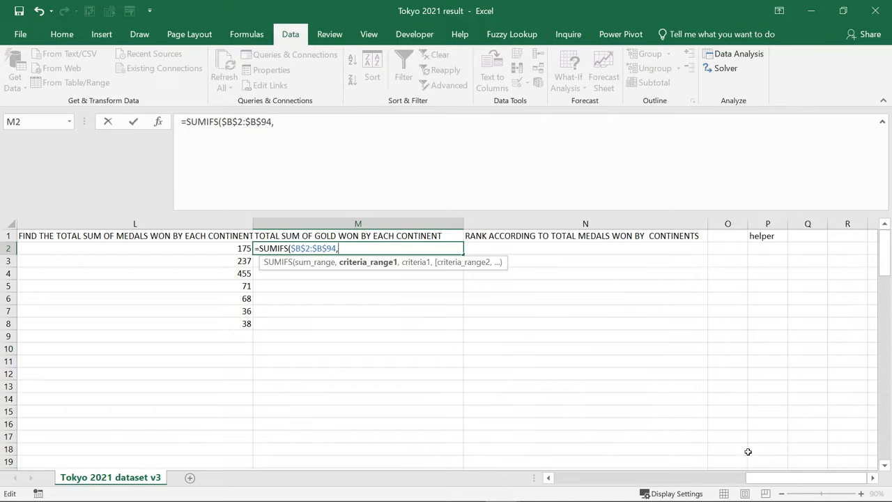
Add the Continent values $G$2:$G$94 as the absolute first criteria range of the SUMIFS formula in M2.
{"action": "left_click_drag", "start_coordinate": [748, 478], "coordinate": [574, 479]}
{"action": "left_click", "coordinate": [356, 252]}
{"action": "left_click_drag", "start_coordinate": [356, 252], "coordinate": [364, 442]}
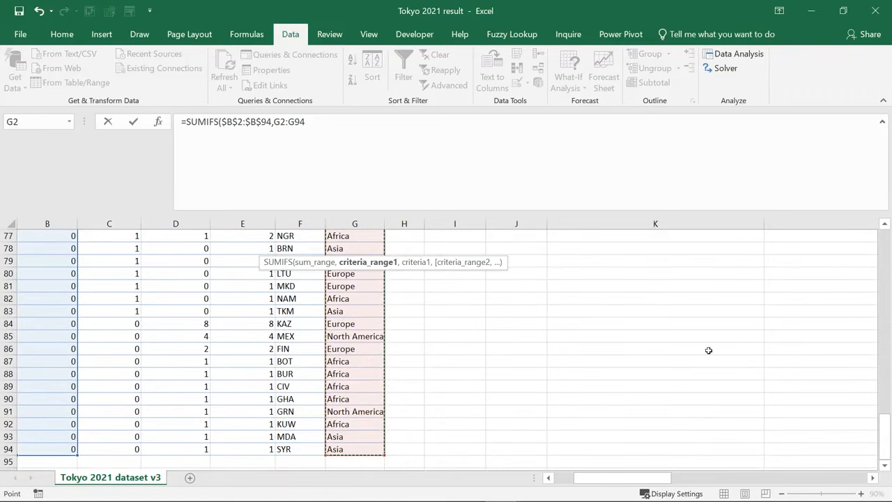
{"action": "left_click", "coordinate": [331, 120]}
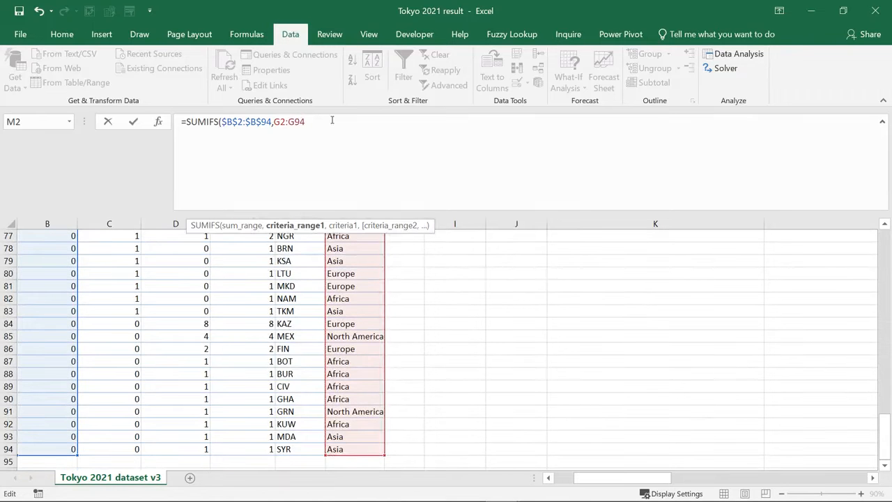
{"action": "left_click", "coordinate": [287, 122]}
{"action": "type", "text": "$G$"}
{"action": "left_click", "coordinate": [296, 122]}
{"action": "type", "text": "$G$"}
{"action": "left_click", "coordinate": [280, 122]}
{"action": "key", "text": "F4"}
{"action": "left_click", "coordinate": [350, 117]}
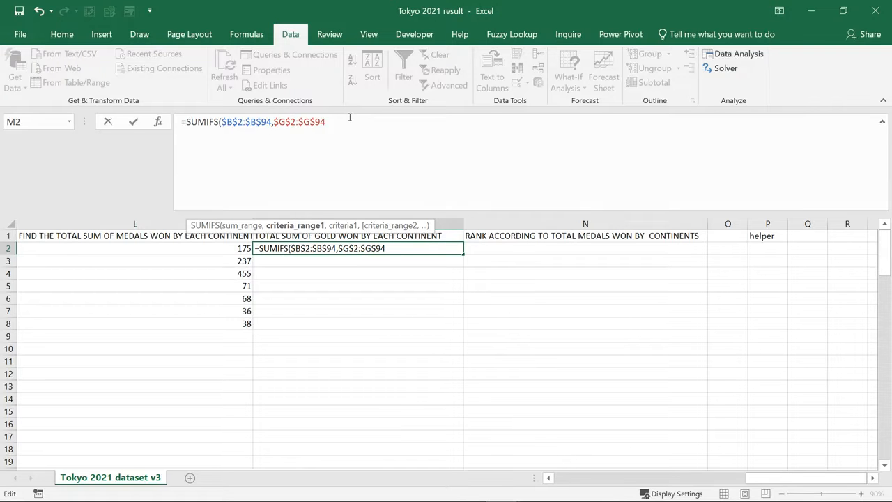
{"action": "type", "text": ","}
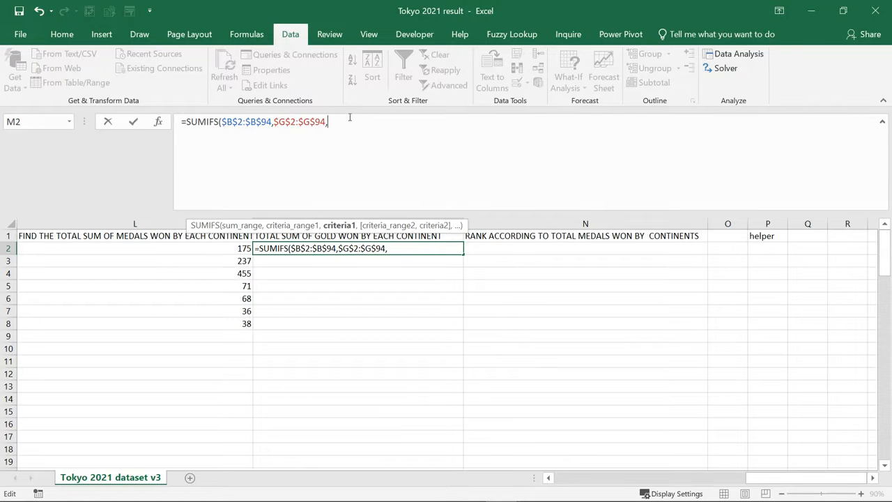
Add the Criteria cells $I$2:$I$8 as the absolute first criteria of the SUMIFS formula in M2.
{"action": "left_click", "coordinate": [883, 271]}
{"action": "left_click_drag", "start_coordinate": [763, 478], "coordinate": [601, 493]}
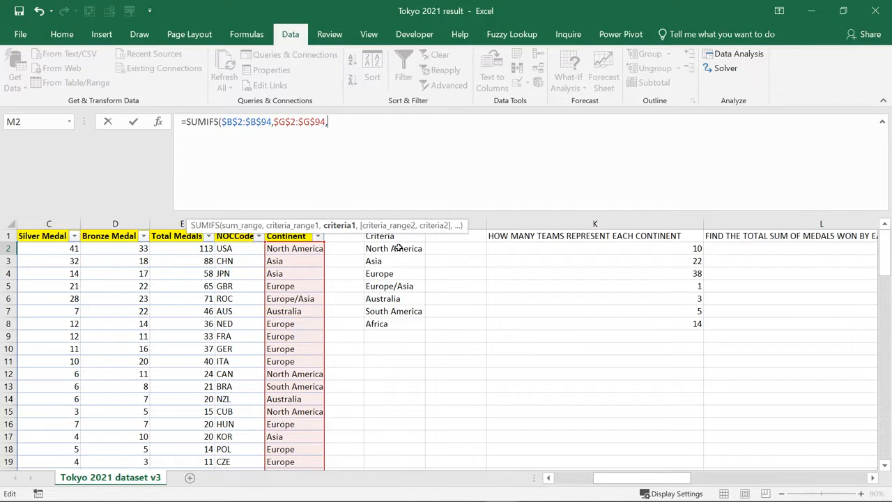
{"action": "left_click_drag", "start_coordinate": [398, 248], "coordinate": [396, 320]}
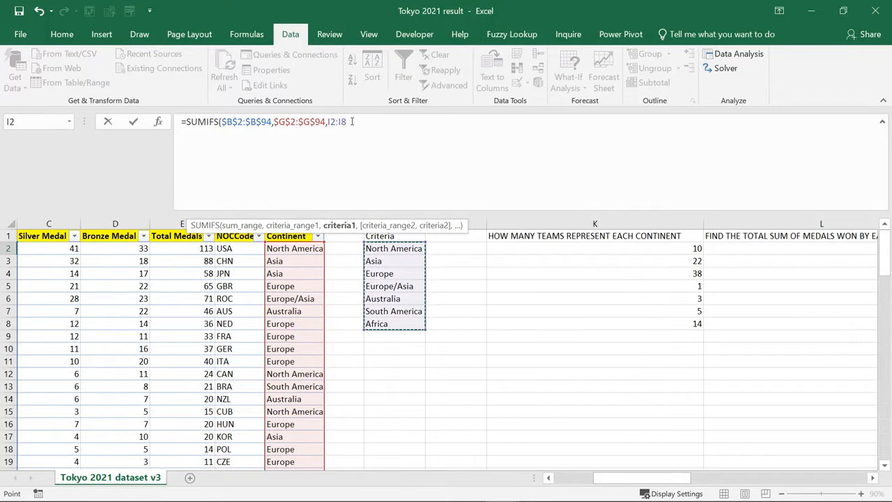
{"action": "left_click_drag", "start_coordinate": [348, 121], "coordinate": [336, 123]}
{"action": "left_click", "coordinate": [342, 122]}
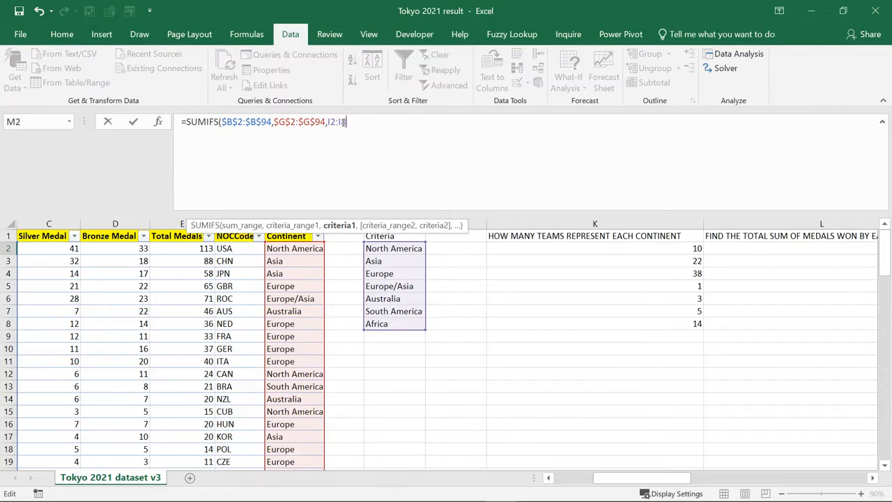
{"action": "key", "text": "F4"}
{"action": "left_click", "coordinate": [330, 122]}
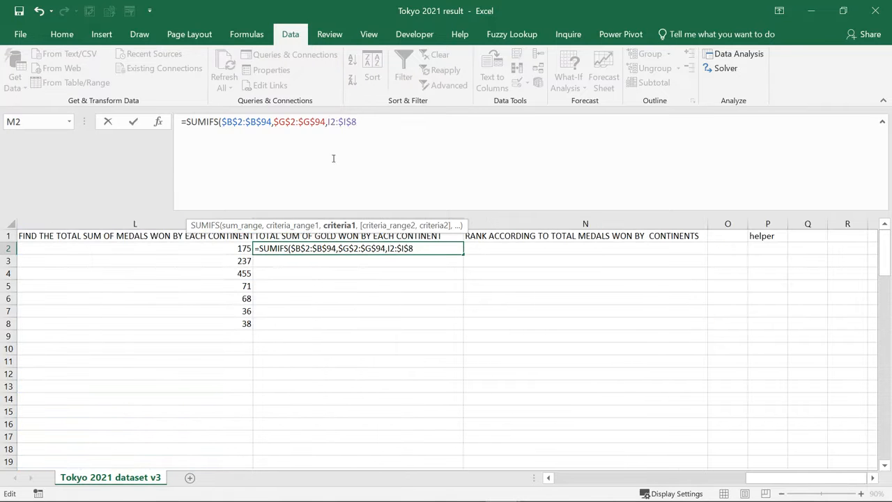
{"action": "key", "text": "F4"}
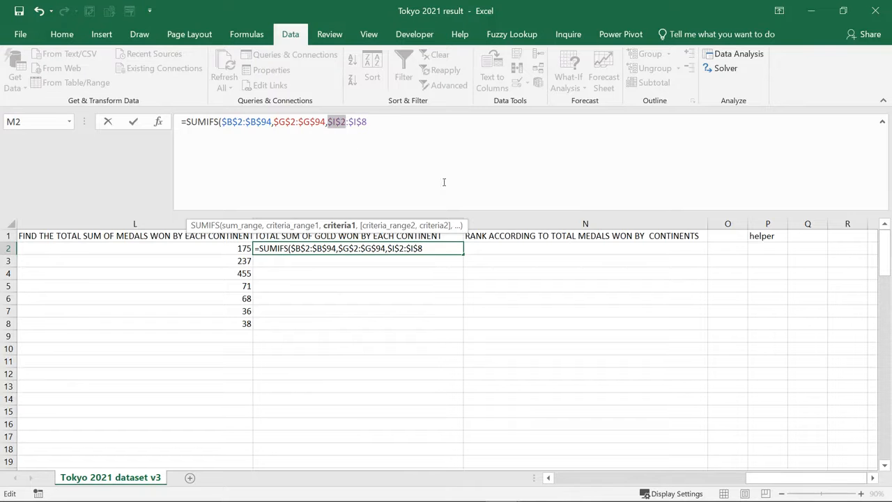
Complete the gold medal SUMIFS formula in M2 and fill it down through M8.
{"action": "left_click", "coordinate": [438, 249]}
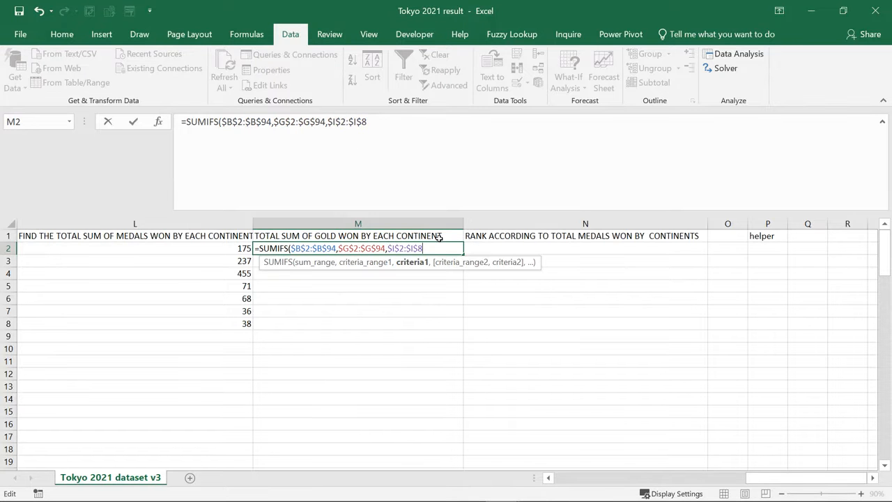
{"action": "type", "text": ")"}
{"action": "key", "text": "Return"}
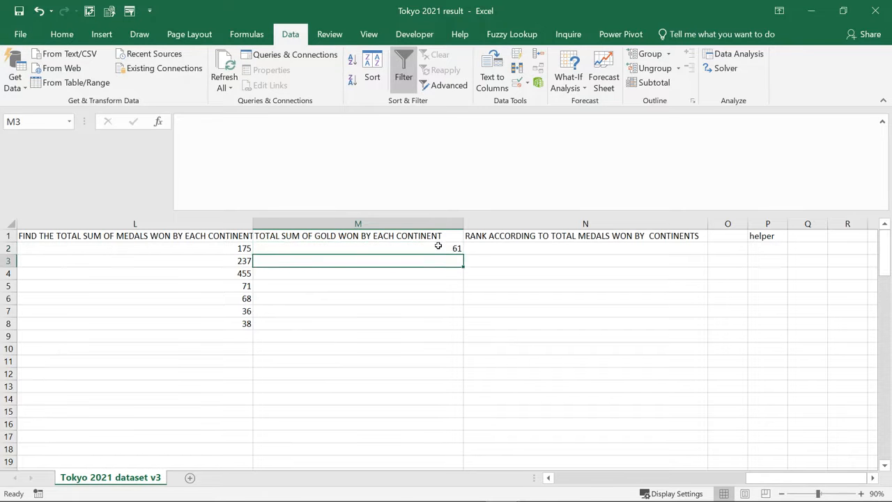
{"action": "left_click", "coordinate": [447, 251]}
{"action": "left_click_drag", "start_coordinate": [463, 255], "coordinate": [459, 333]}
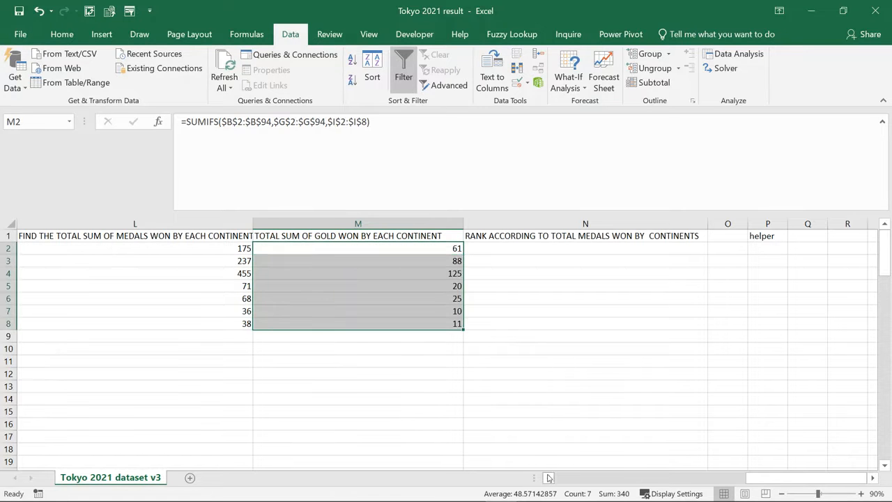
Collapse the formula bar and review the South America results row, including its gold total in M7.
{"action": "left_click", "coordinate": [882, 124]}
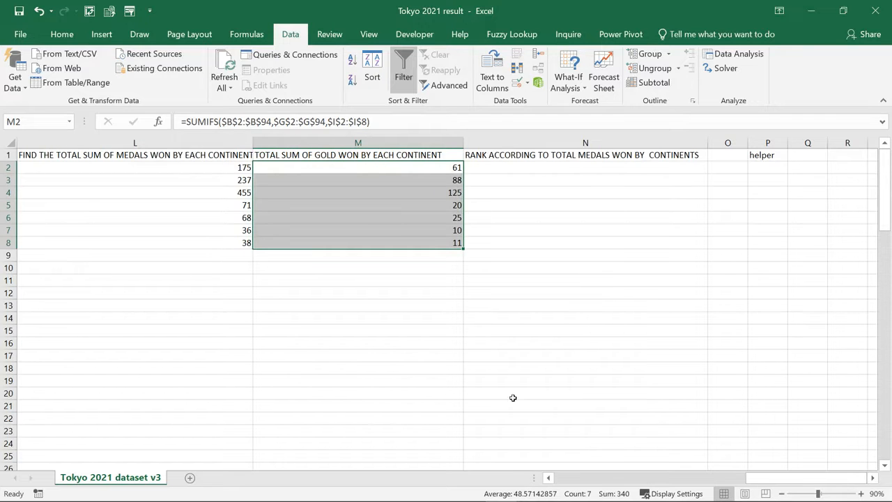
{"action": "left_click", "coordinate": [548, 478]}
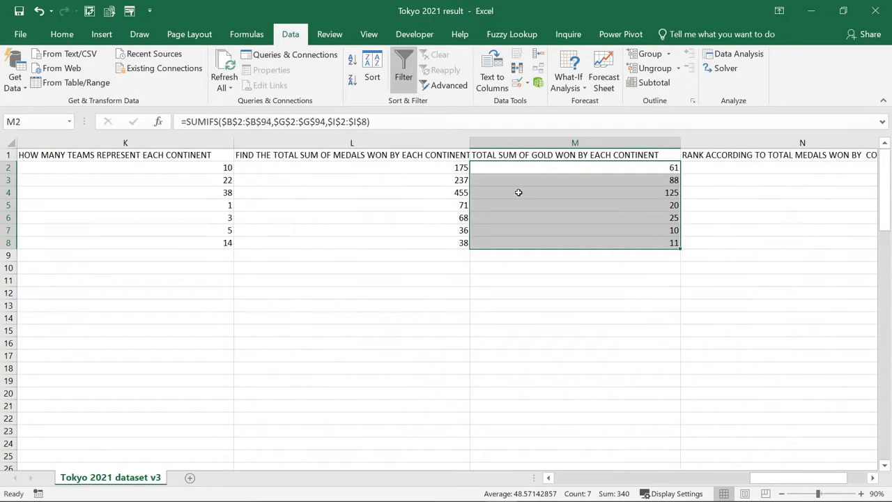
{"action": "left_click", "coordinate": [548, 479]}
{"action": "left_click", "coordinate": [549, 479]}
{"action": "left_click", "coordinate": [548, 479]}
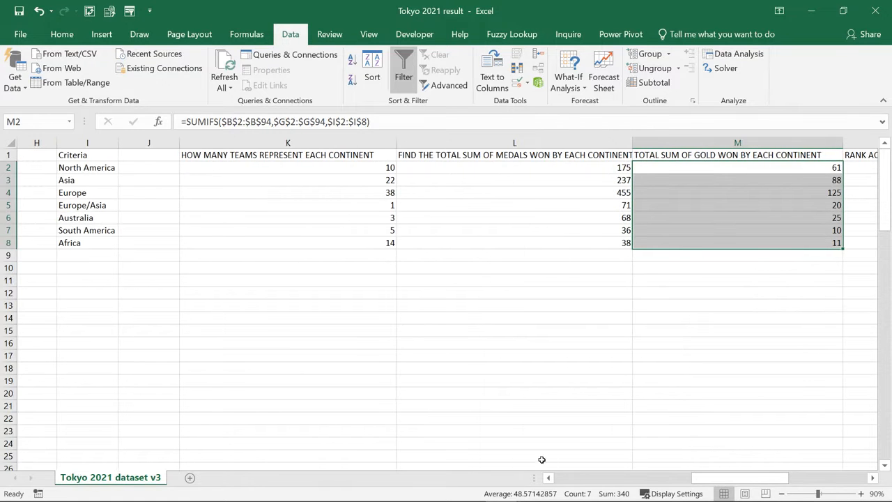
{"action": "left_click", "coordinate": [10, 229]}
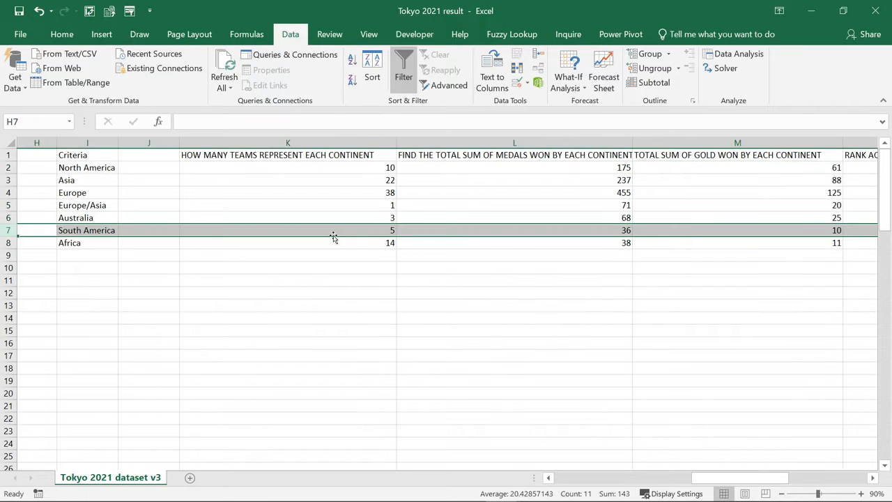
{"action": "left_click", "coordinate": [833, 232]}
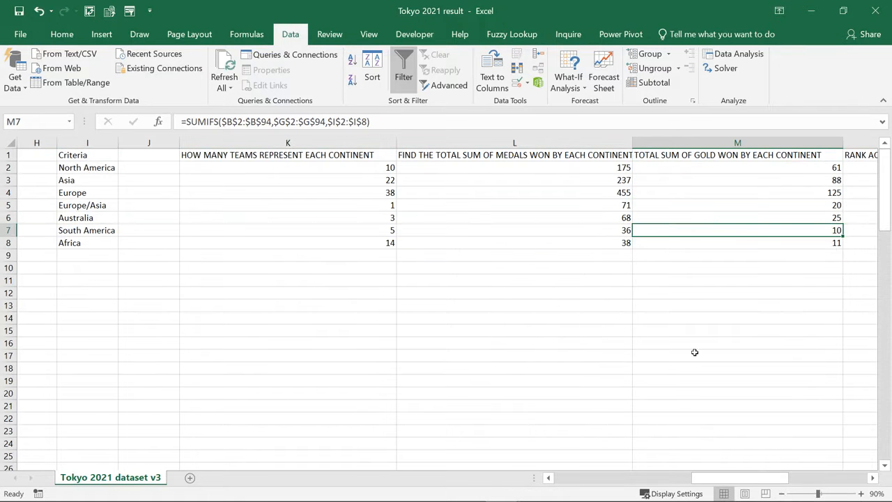
Filter the Continent column to show only South America.
{"action": "scroll", "coordinate": [550, 479], "scroll_direction": "left", "scroll_amount": 5}
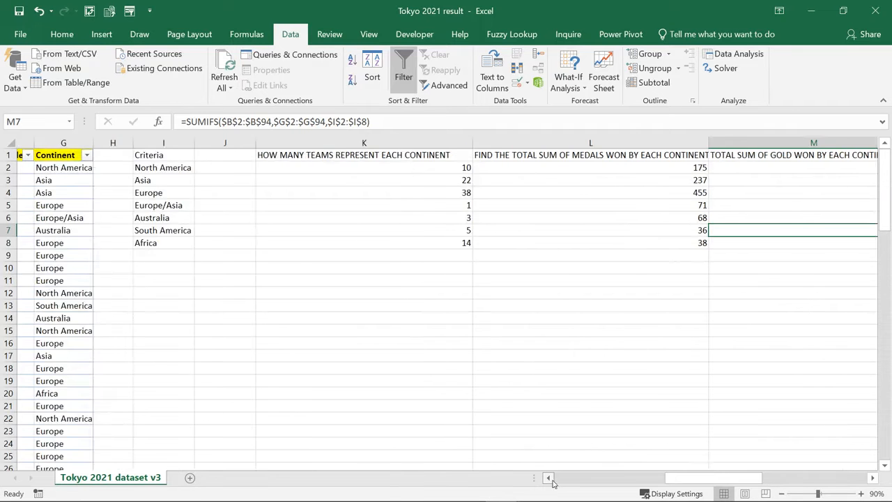
{"action": "left_click", "coordinate": [254, 154]}
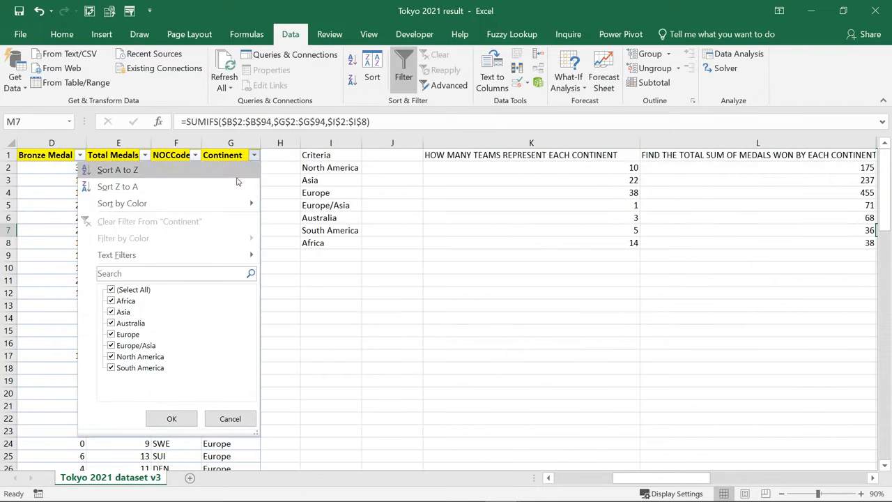
{"action": "left_click", "coordinate": [140, 289]}
{"action": "left_click", "coordinate": [139, 367]}
{"action": "left_click", "coordinate": [171, 418]}
{"action": "scroll", "coordinate": [539, 455], "scroll_direction": "left", "scroll_amount": 3}
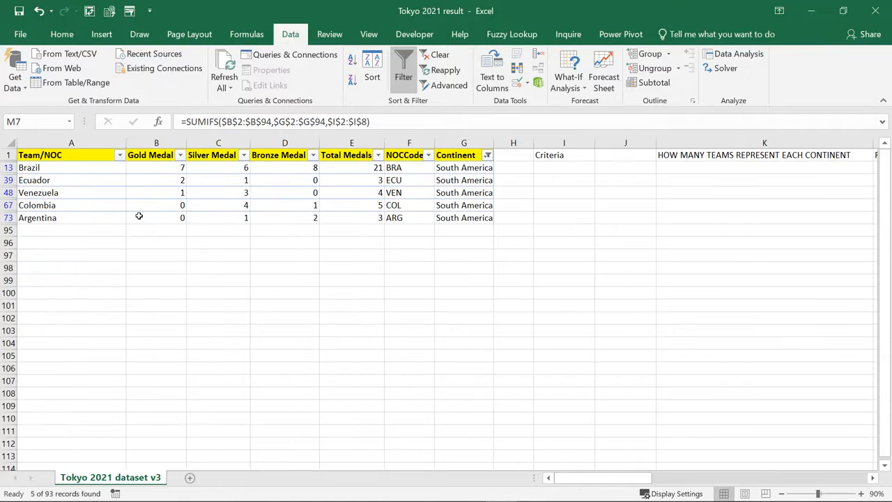
Check the sum of the filtered Gold Medal values for South America and clear the Continent filter.
{"action": "left_click_drag", "start_coordinate": [166, 168], "coordinate": [165, 219]}
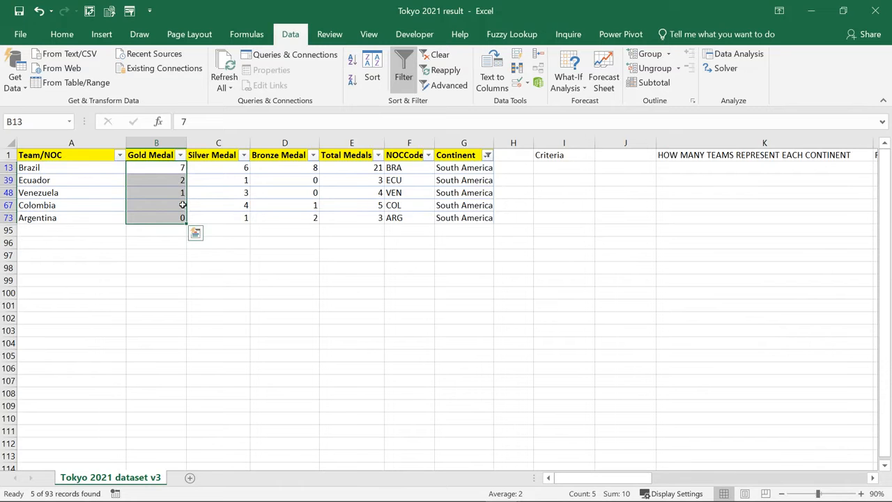
{"action": "left_click", "coordinate": [487, 155]}
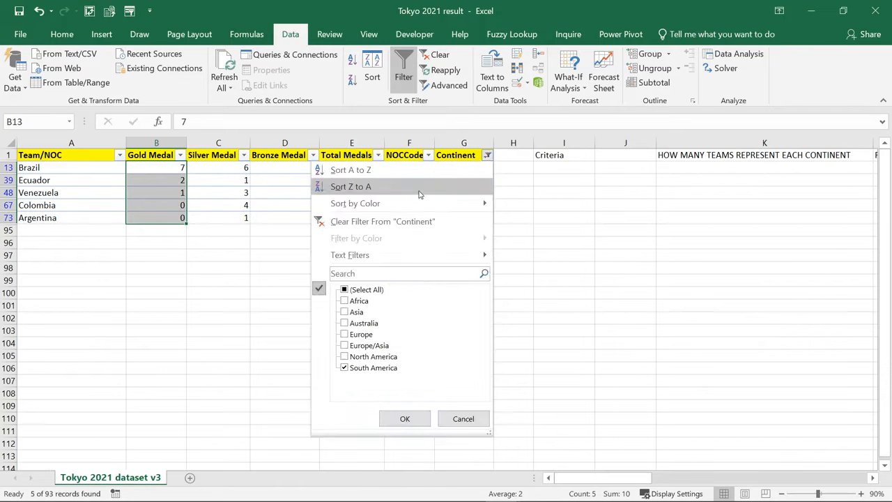
{"action": "left_click", "coordinate": [391, 281]}
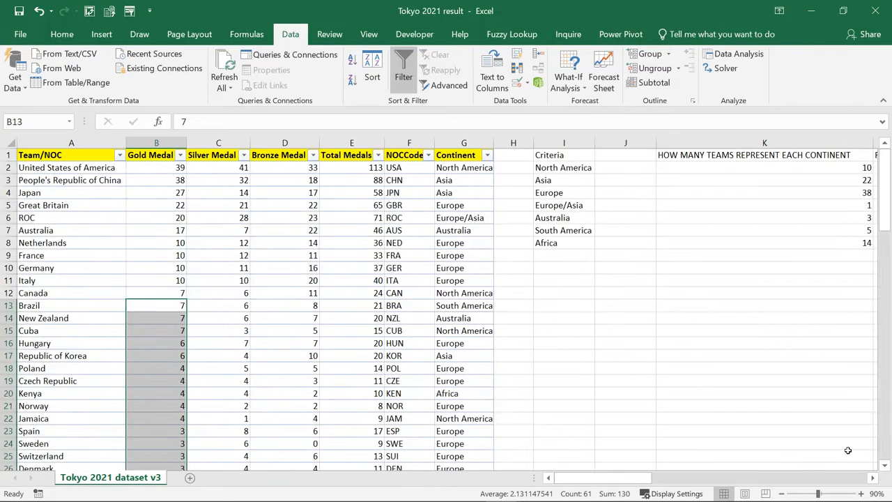
Examine the empty rank column N and the continents' total medal sums in column L that the ranking depends on.
{"action": "left_click", "coordinate": [873, 479]}
{"action": "left_click_drag", "start_coordinate": [876, 480], "coordinate": [876, 481]}
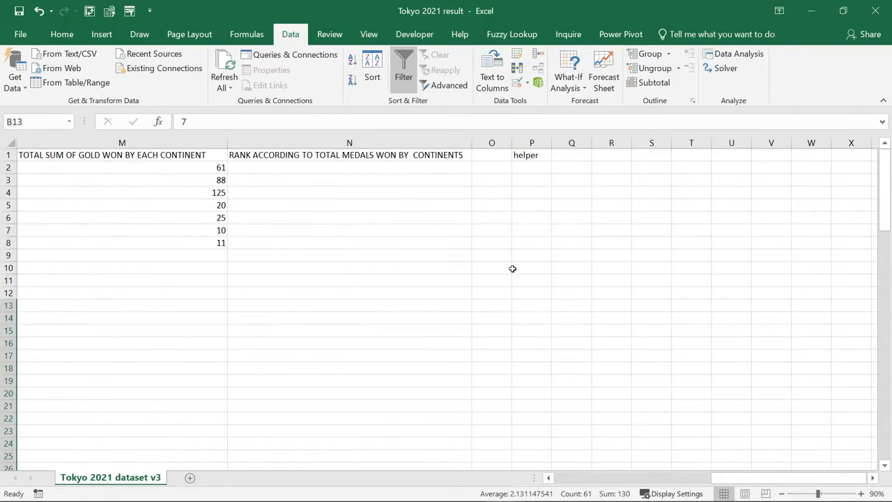
{"action": "left_click", "coordinate": [398, 156]}
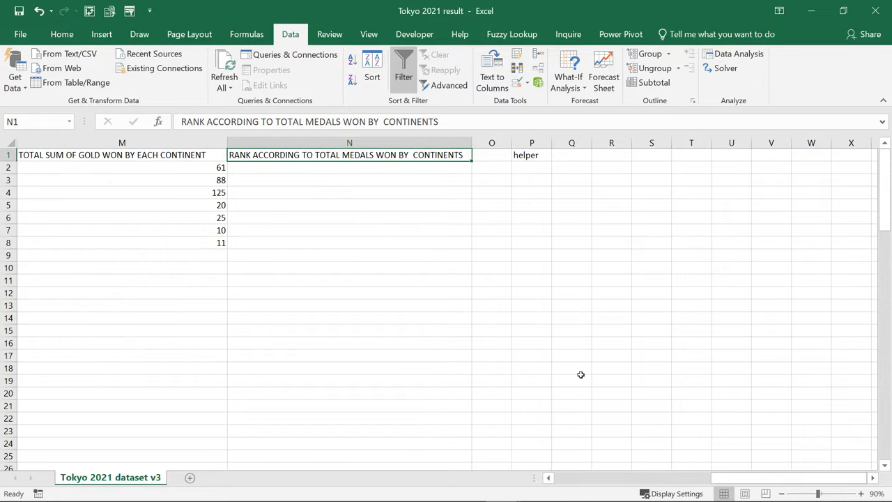
{"action": "left_click", "coordinate": [548, 477]}
{"action": "left_click", "coordinate": [548, 477]}
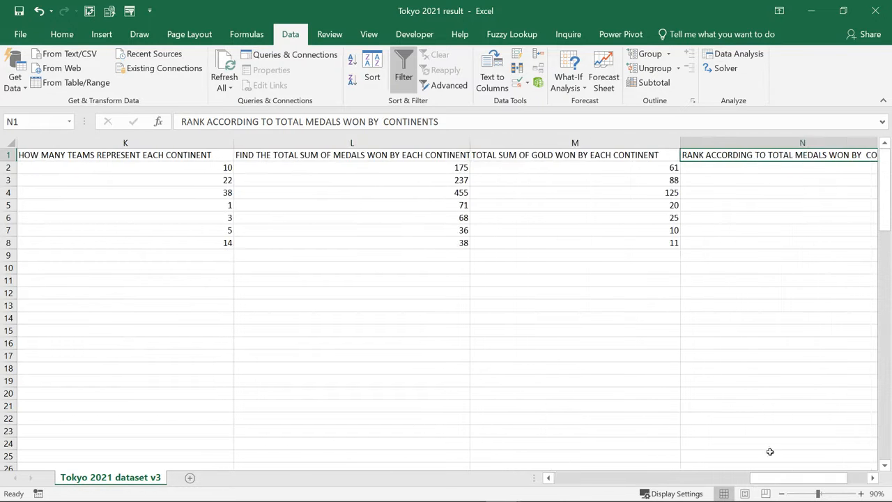
{"action": "left_click", "coordinate": [874, 477]}
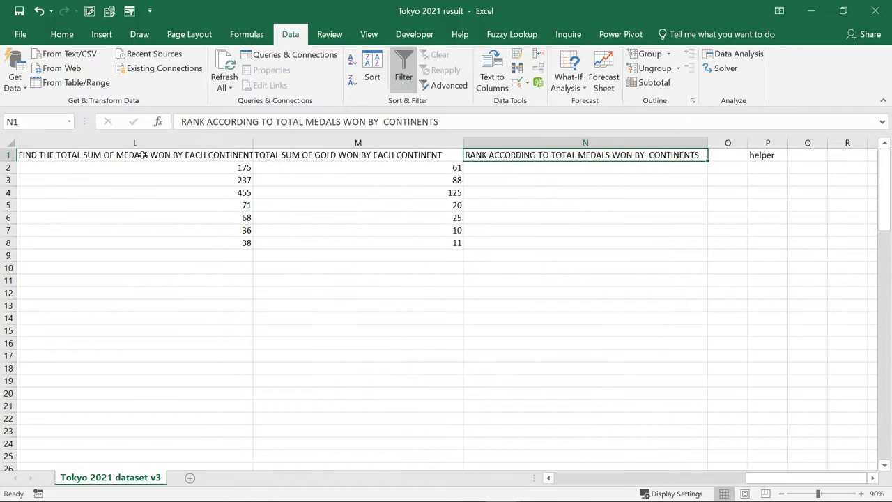
{"action": "left_click_drag", "start_coordinate": [142, 154], "coordinate": [142, 246]}
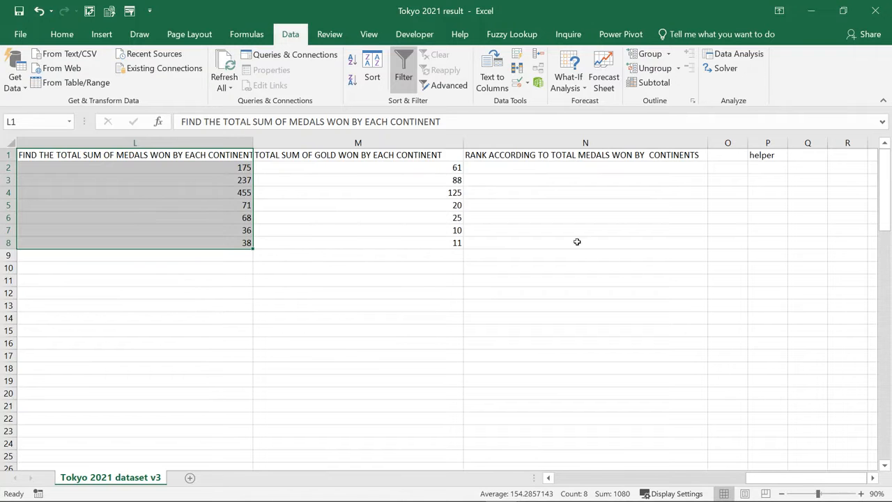
{"action": "left_click", "coordinate": [231, 192]}
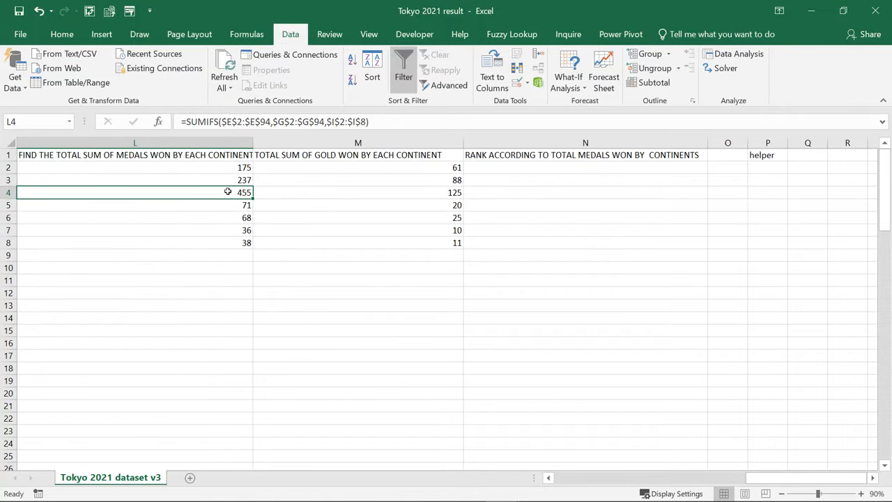
{"action": "double_click", "coordinate": [234, 180]}
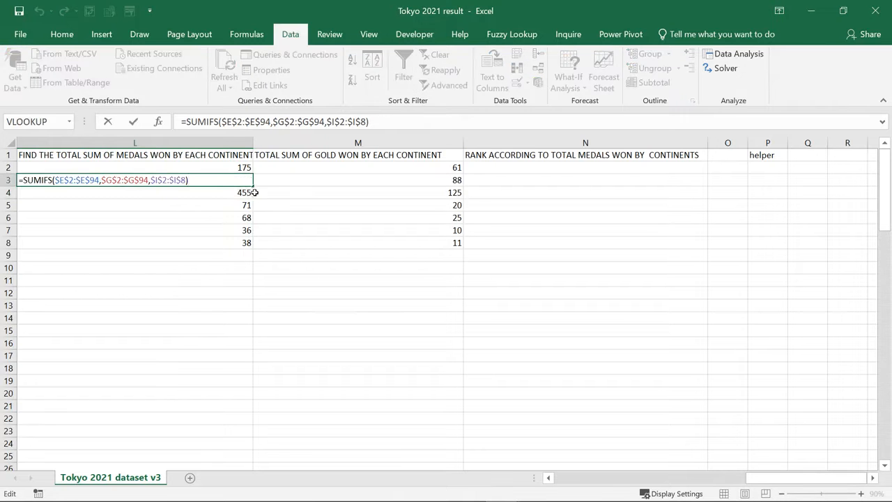
{"action": "key", "text": "Return"}
{"action": "left_click", "coordinate": [238, 169]}
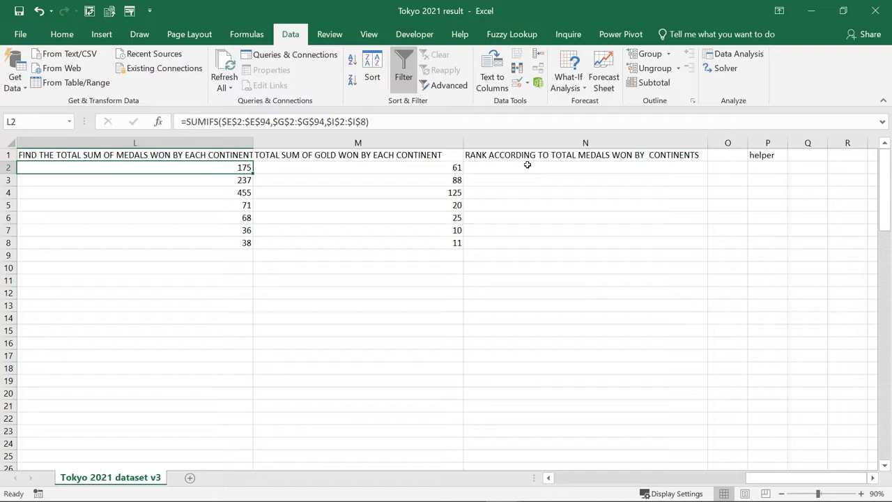
{"action": "left_click", "coordinate": [227, 230]}
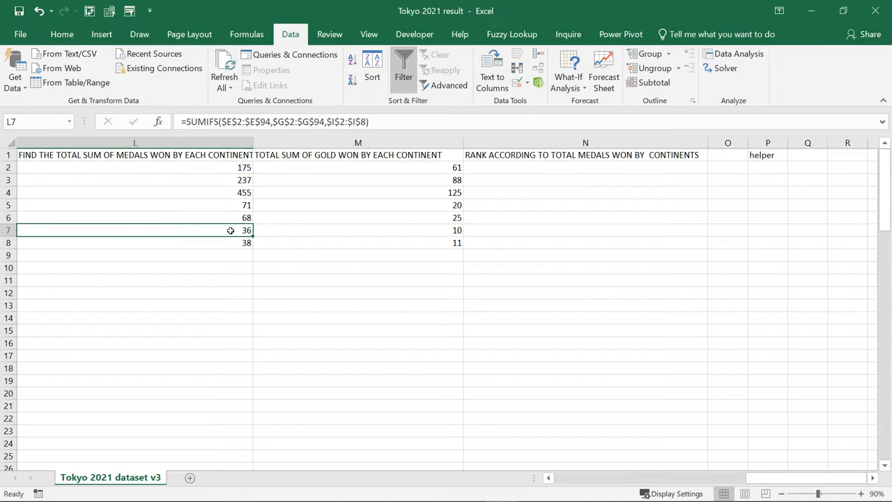
{"action": "left_click", "coordinate": [527, 165]}
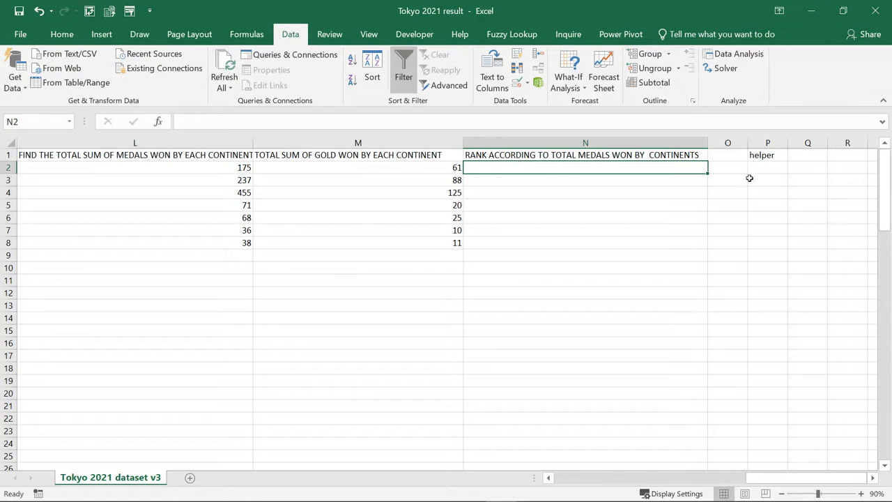
Number the helper column from 1 to 7 in cells P2:P8.
{"action": "left_click", "coordinate": [772, 159]}
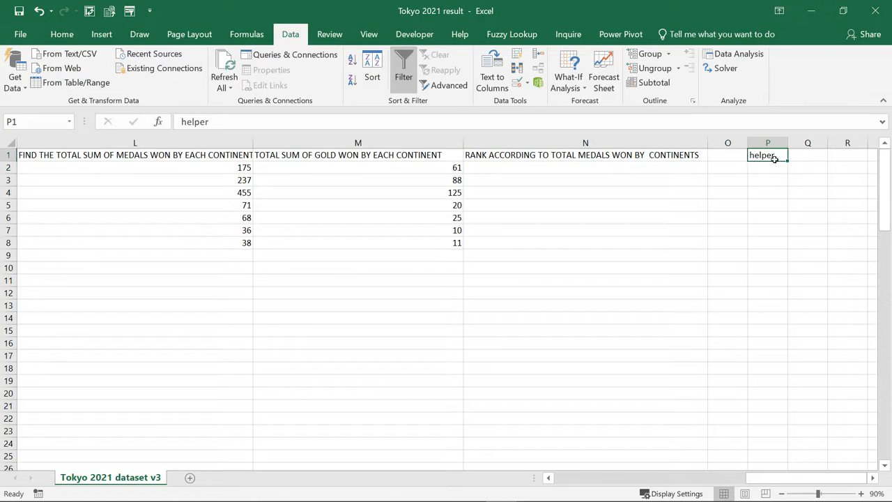
{"action": "left_click", "coordinate": [768, 167]}
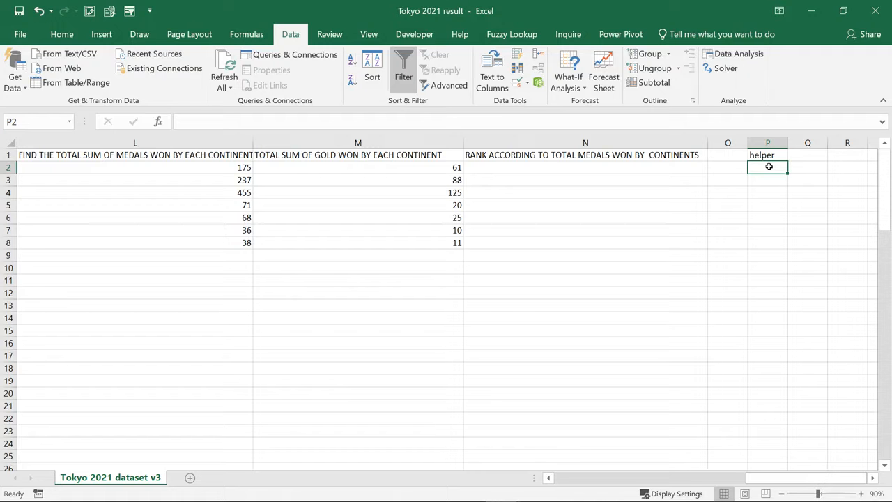
{"action": "type", "text": "1"}
{"action": "key", "text": "Return"}
{"action": "type", "text": "2"}
{"action": "key", "text": "Return"}
{"action": "type", "text": "3"}
{"action": "key", "text": "Return"}
{"action": "type", "text": "4"}
{"action": "key", "text": "Return"}
{"action": "type", "text": "5"}
{"action": "key", "text": "Return"}
{"action": "type", "text": "6"}
{"action": "key", "text": "Return"}
{"action": "type", "text": "7"}
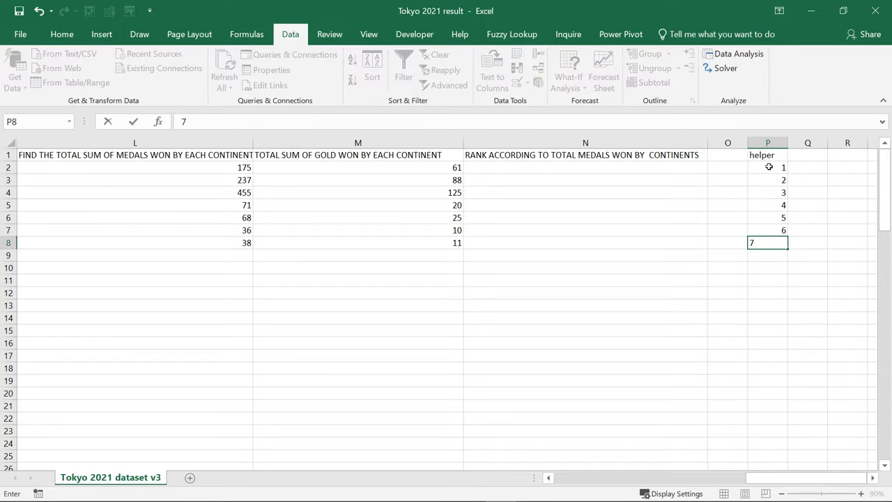
{"action": "left_click", "coordinate": [768, 255]}
{"action": "left_click_drag", "start_coordinate": [769, 243], "coordinate": [453, 244]}
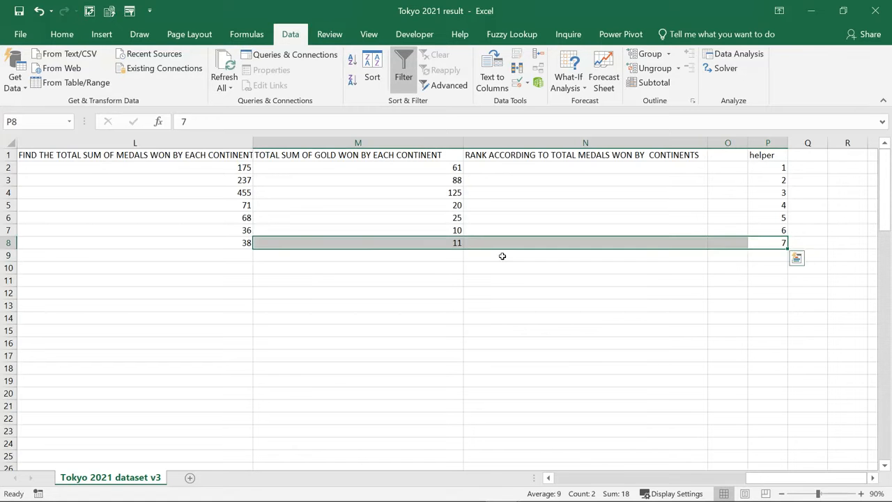
{"action": "left_click", "coordinate": [653, 285]}
Enter =LARGE($L$2:$L$8,P2) in cell N2 to return the largest continent medal total using the helper number.
{"action": "left_click", "coordinate": [521, 166]}
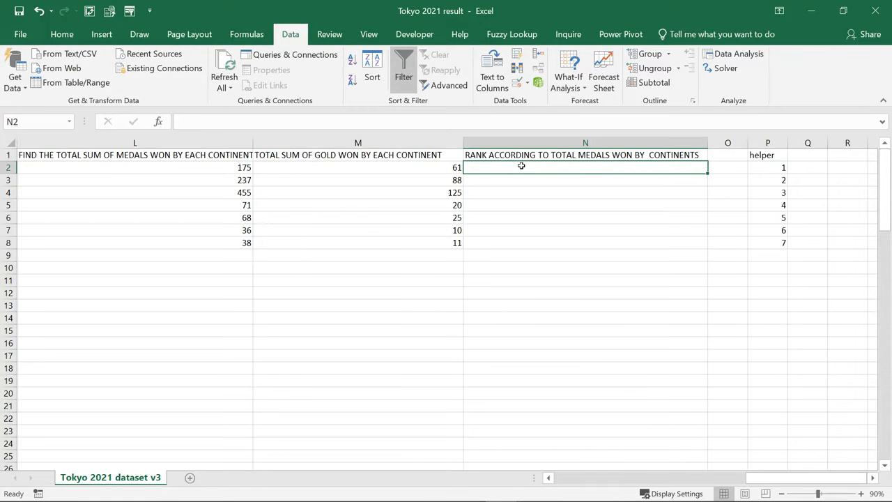
{"action": "type", "text": "="}
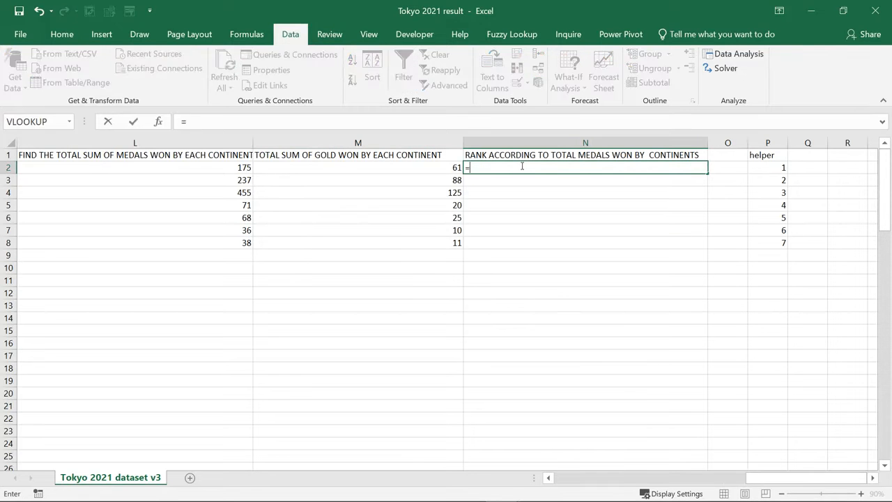
{"action": "type", "text": "LARGE"}
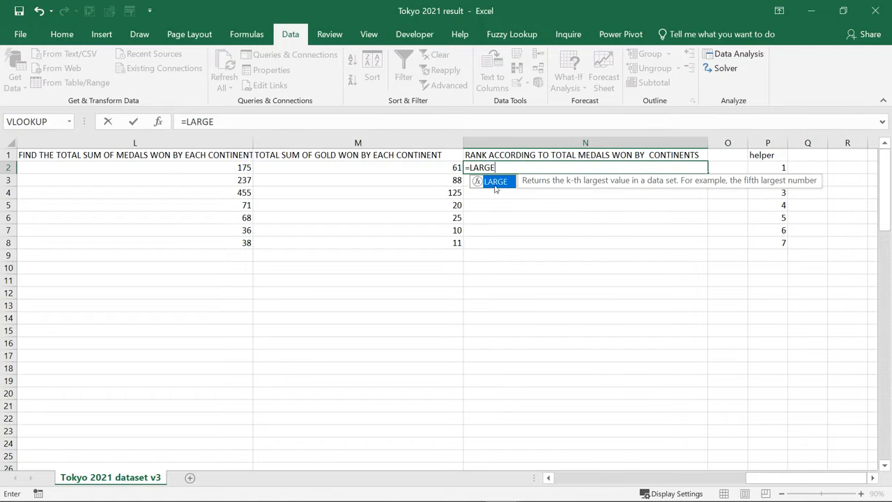
{"action": "double_click", "coordinate": [502, 181]}
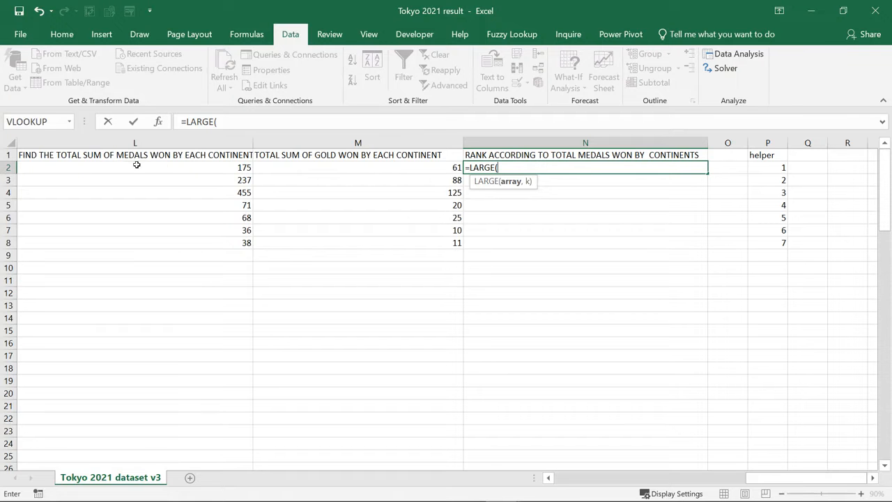
{"action": "left_click_drag", "start_coordinate": [136, 164], "coordinate": [138, 239]}
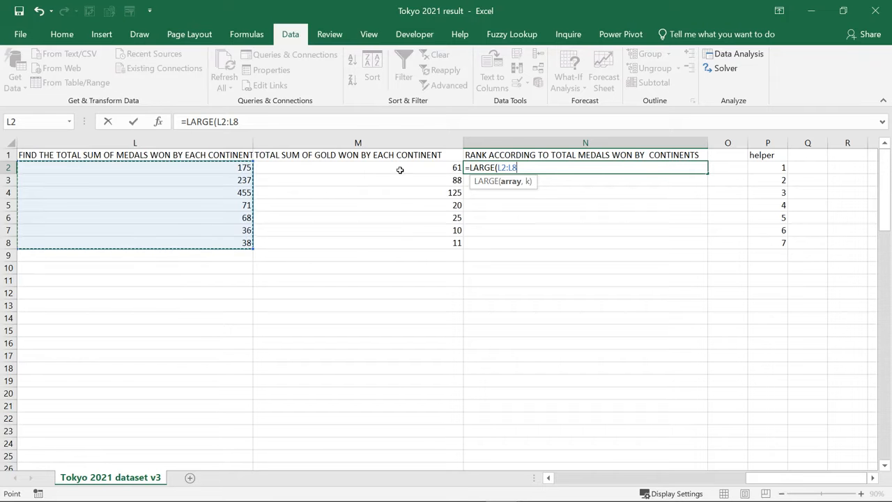
{"action": "key", "text": "F4"}
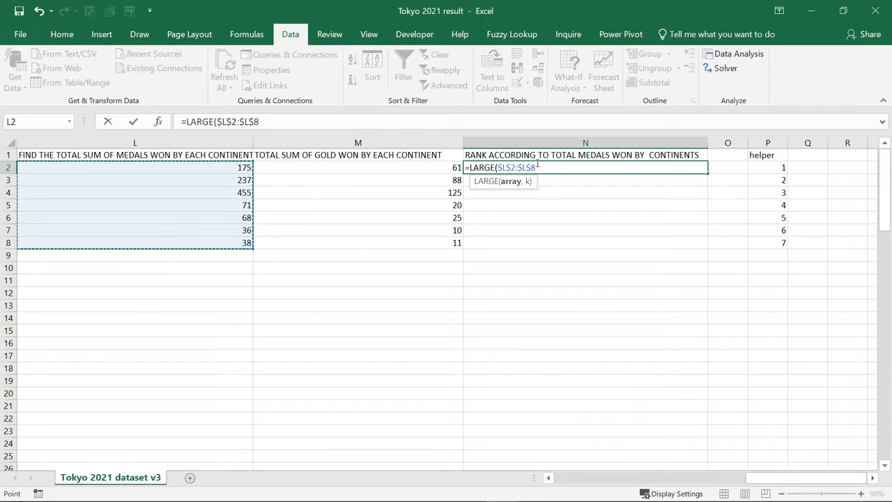
{"action": "type", "text": ","}
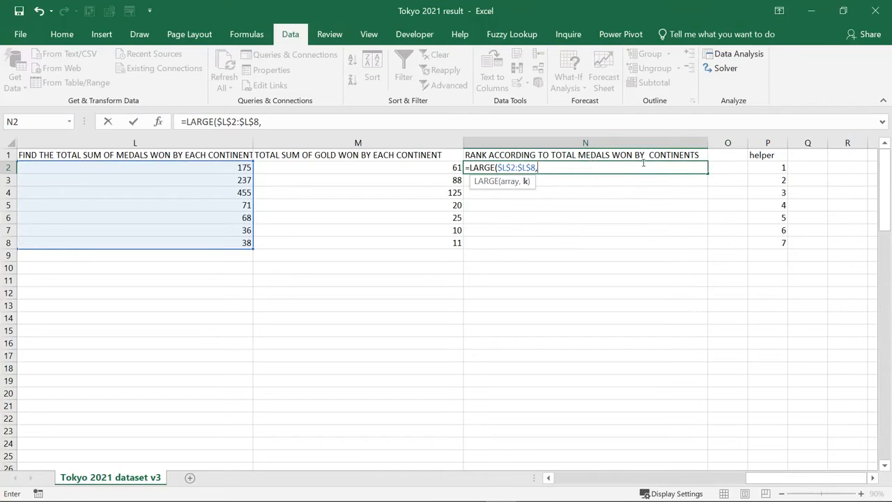
{"action": "left_click", "coordinate": [758, 167]}
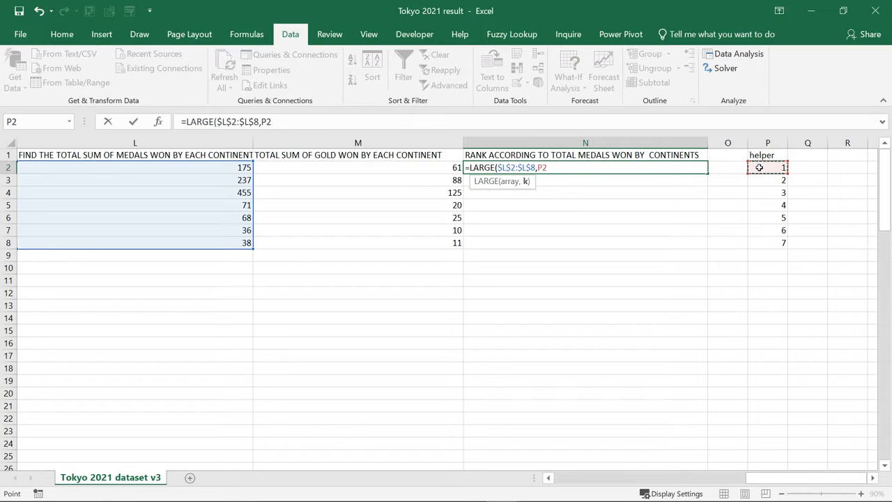
{"action": "type", "text": ")"}
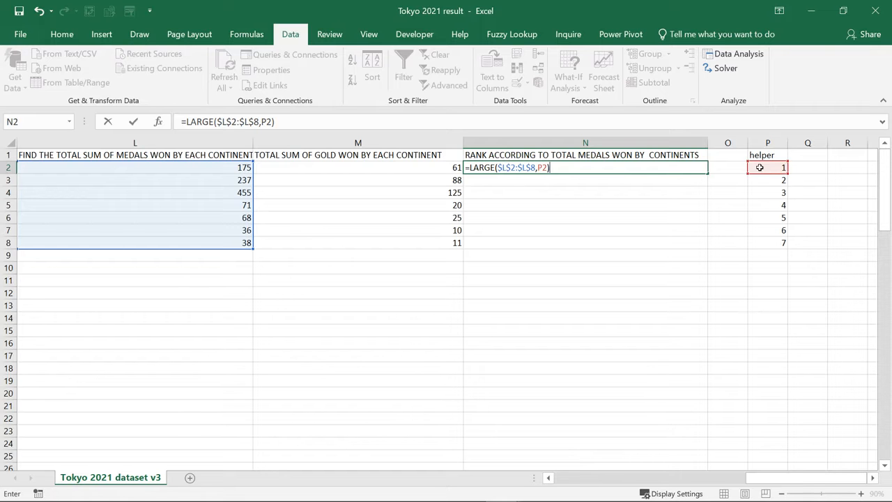
{"action": "key", "text": "Return"}
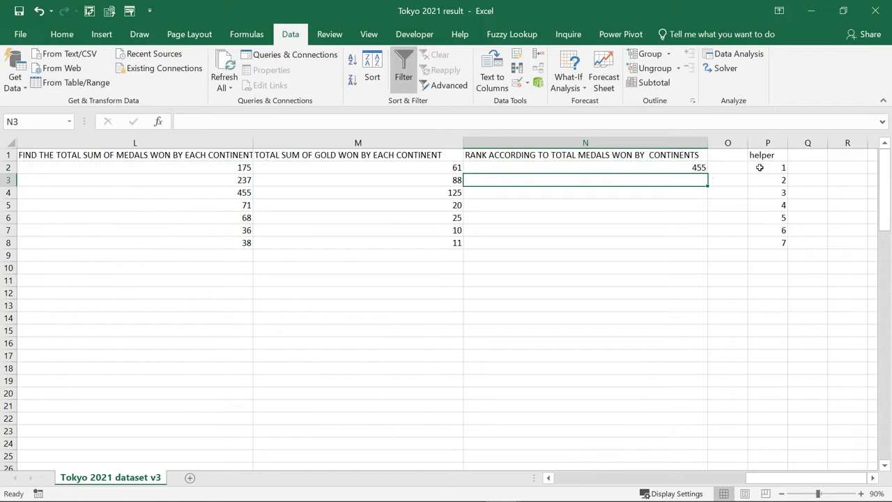
Compare the N2 result with the total medal sums in column L and identify the matching continent in the Criteria column.
{"action": "left_click", "coordinate": [695, 167]}
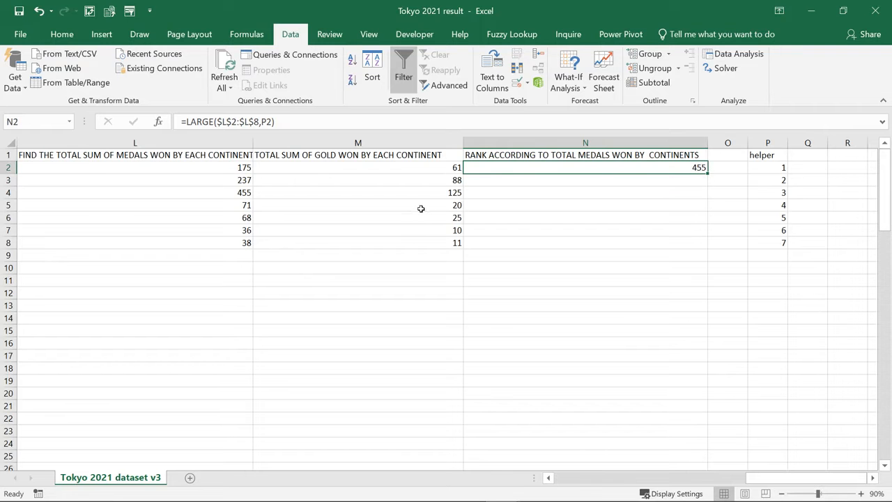
{"action": "left_click", "coordinate": [244, 197]}
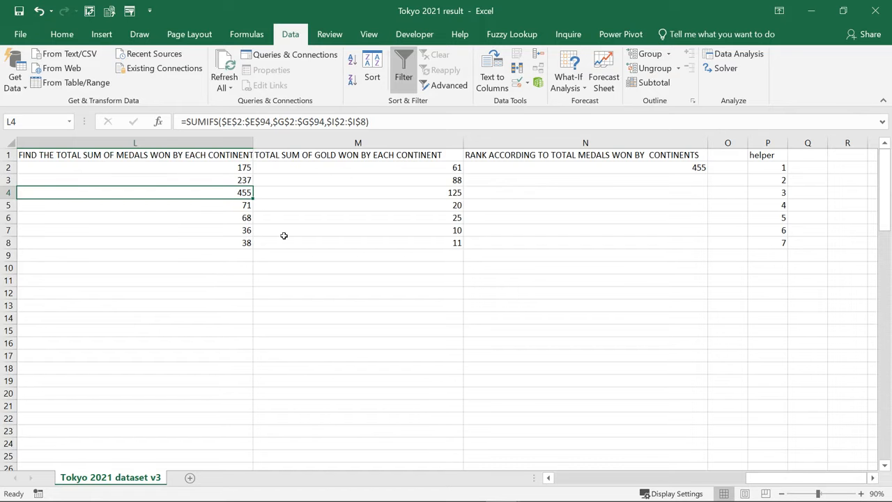
{"action": "left_click", "coordinate": [548, 478]}
{"action": "left_click", "coordinate": [548, 478]}
{"action": "left_click", "coordinate": [548, 478]}
{"action": "left_click", "coordinate": [549, 478]}
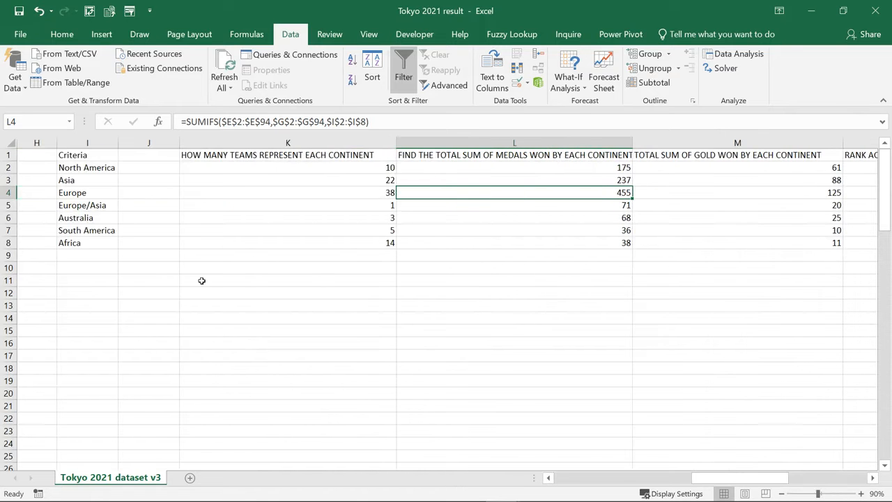
{"action": "left_click", "coordinate": [17, 195]}
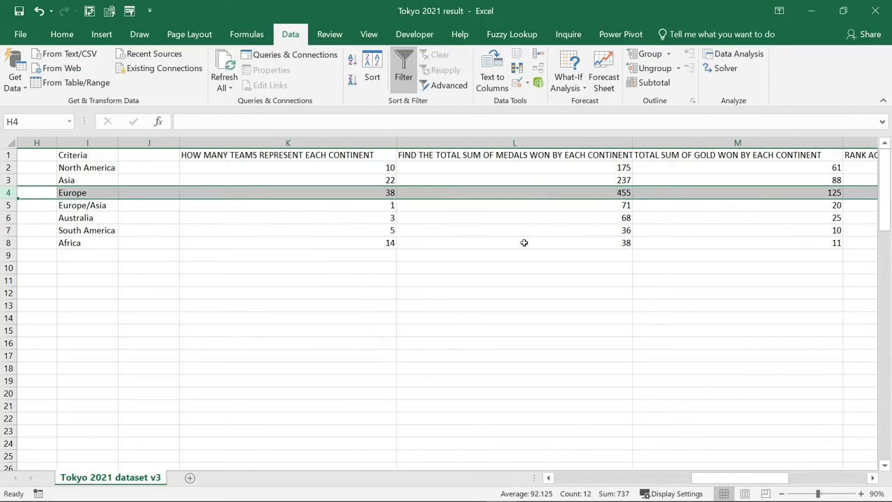
{"action": "left_click", "coordinate": [872, 478]}
{"action": "left_click", "coordinate": [872, 478]}
{"action": "left_click", "coordinate": [872, 478]}
{"action": "left_click", "coordinate": [872, 478]}
{"action": "left_click", "coordinate": [872, 478]}
{"action": "left_click", "coordinate": [871, 478]}
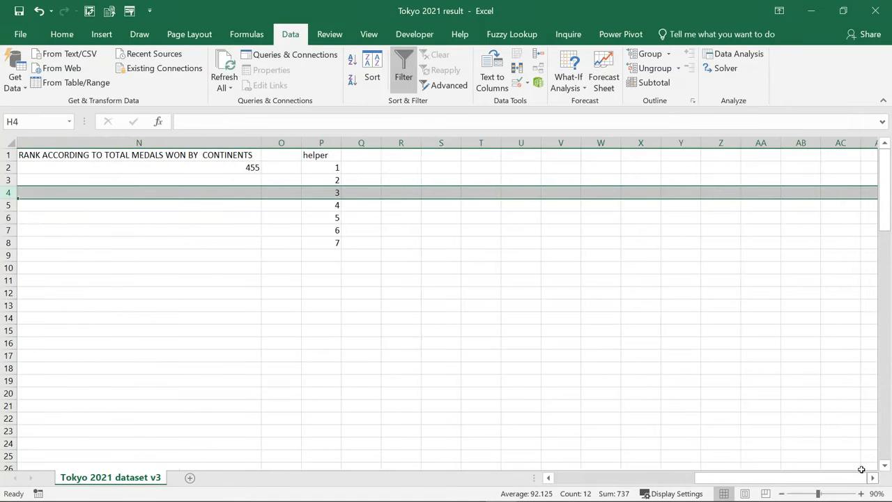
{"action": "left_click", "coordinate": [548, 477]}
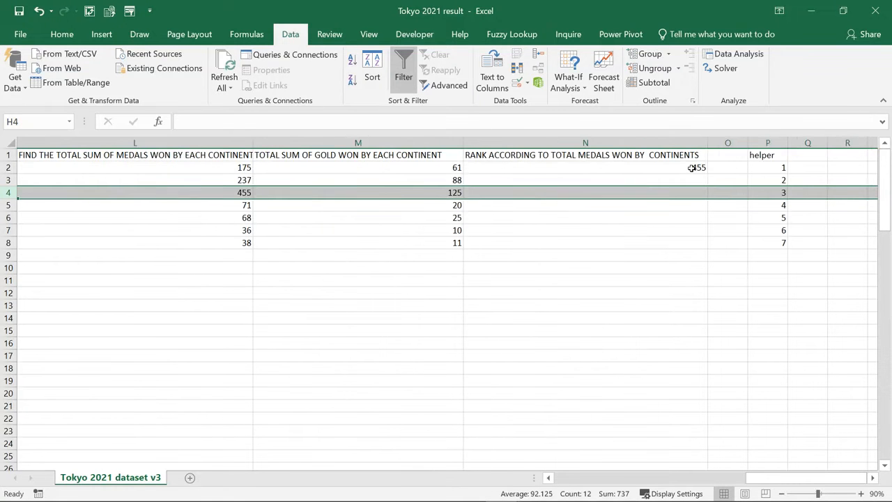
Fill the LARGE formula from N2 down to N8 to match the helper numbers in P2:P8.
{"action": "left_click", "coordinate": [692, 168]}
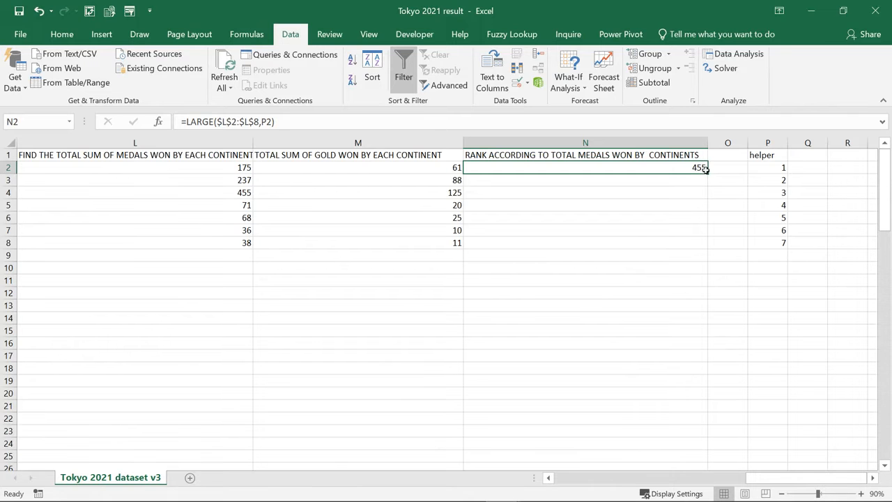
{"action": "left_click_drag", "start_coordinate": [770, 168], "coordinate": [774, 241]}
{"action": "left_click", "coordinate": [696, 167]}
{"action": "left_click_drag", "start_coordinate": [709, 172], "coordinate": [708, 243]}
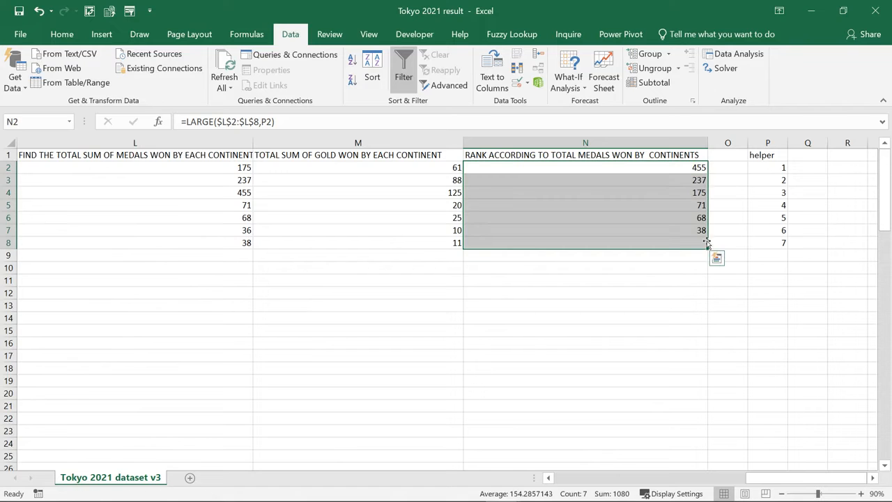
Inspect the top three ranked totals in N2:N4 and review the medal dataset and the continent summary columns.
{"action": "left_click", "coordinate": [702, 170]}
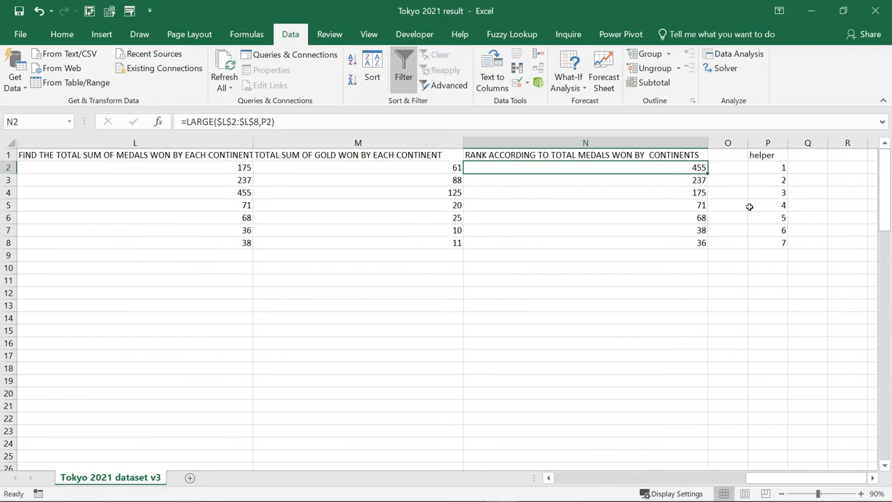
{"action": "left_click", "coordinate": [698, 182]}
{"action": "left_click", "coordinate": [705, 194]}
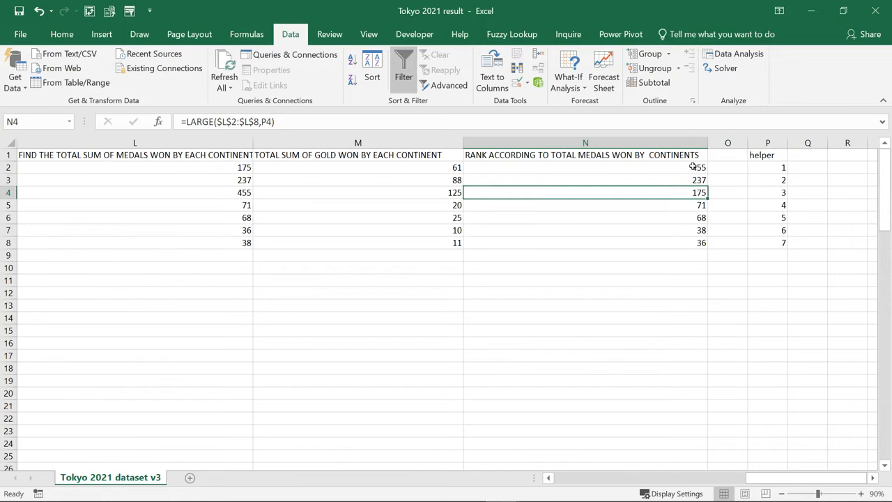
{"action": "left_click_drag", "start_coordinate": [688, 171], "coordinate": [689, 191]}
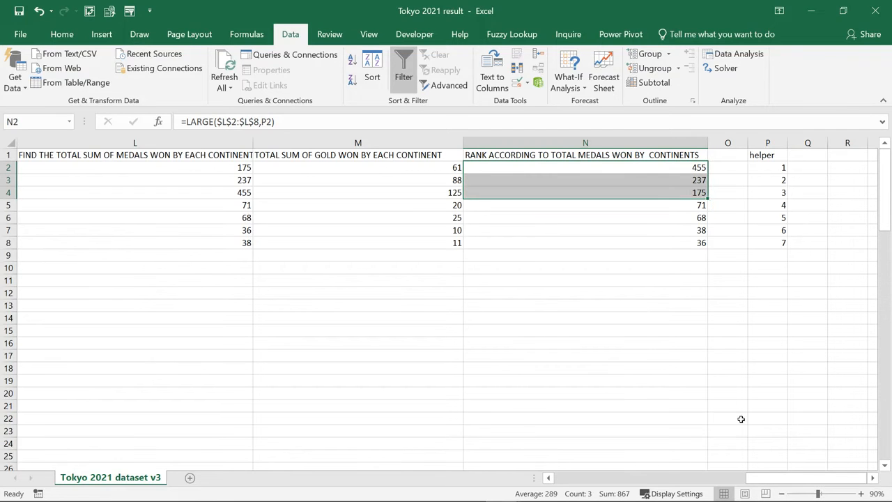
{"action": "left_click_drag", "start_coordinate": [767, 477], "coordinate": [567, 476]}
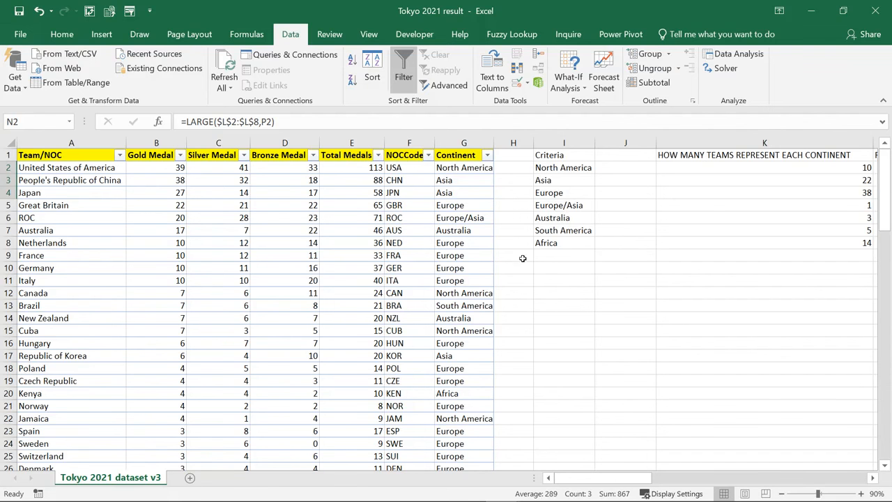
{"action": "left_click", "coordinate": [873, 478]}
{"action": "left_click", "coordinate": [873, 478]}
{"action": "left_click_drag", "start_coordinate": [872, 478], "coordinate": [873, 478]}
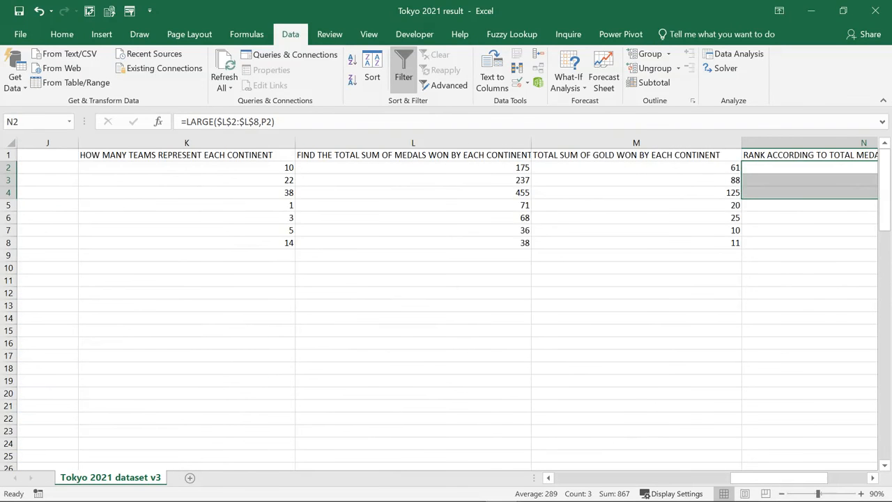